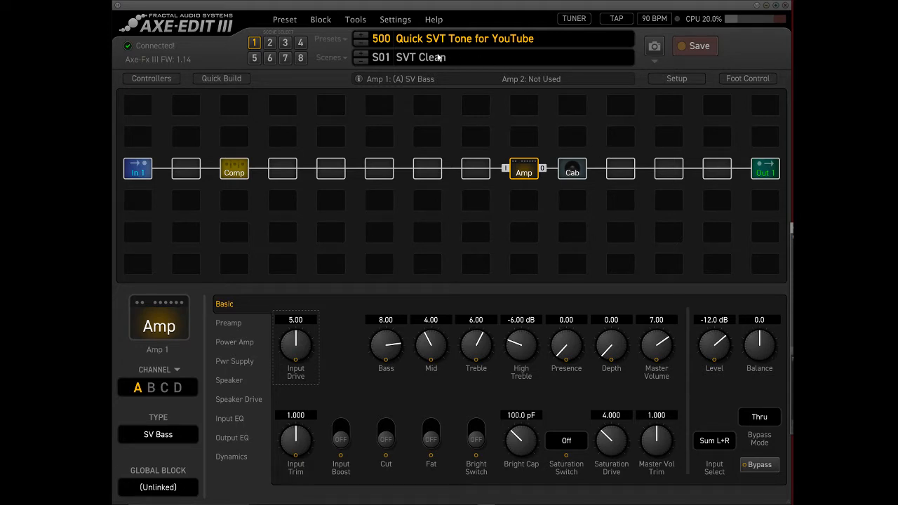
Review the amp settings of scenes 2 and 3, and return to scene 1.
left_click(272, 42)
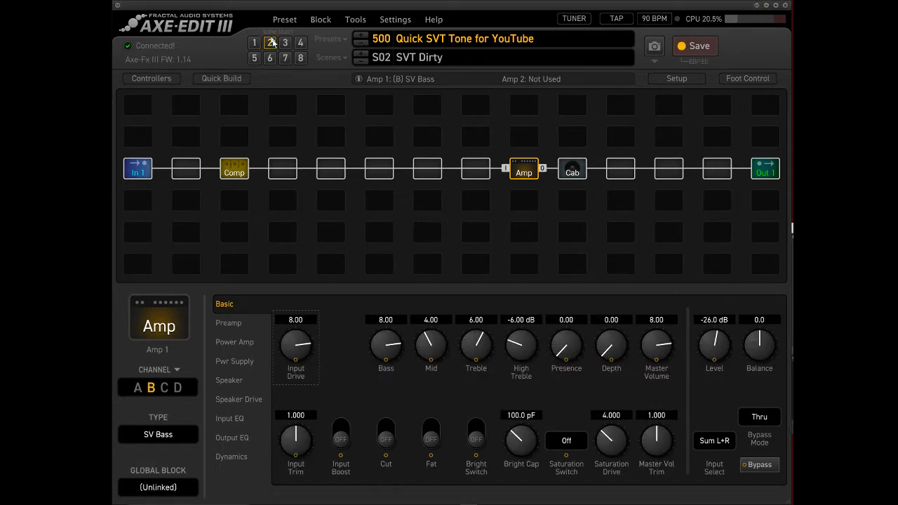
left_click(285, 45)
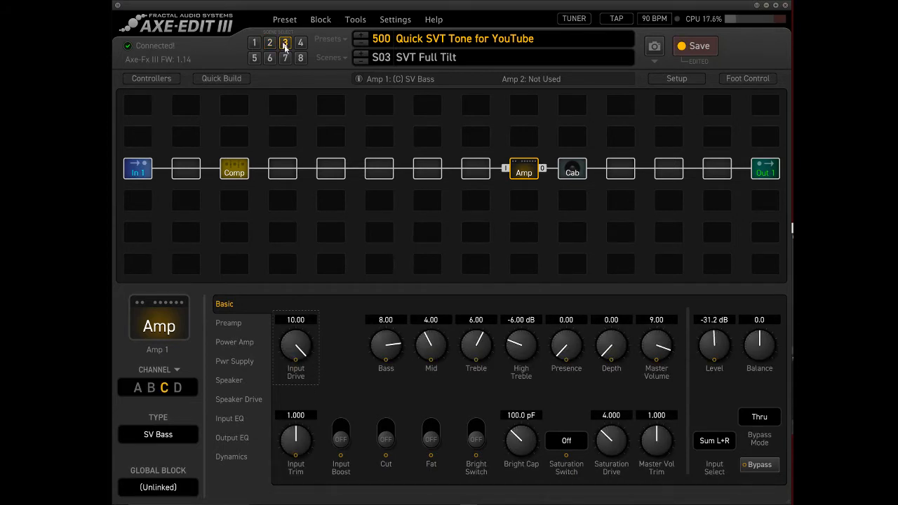
left_click(255, 43)
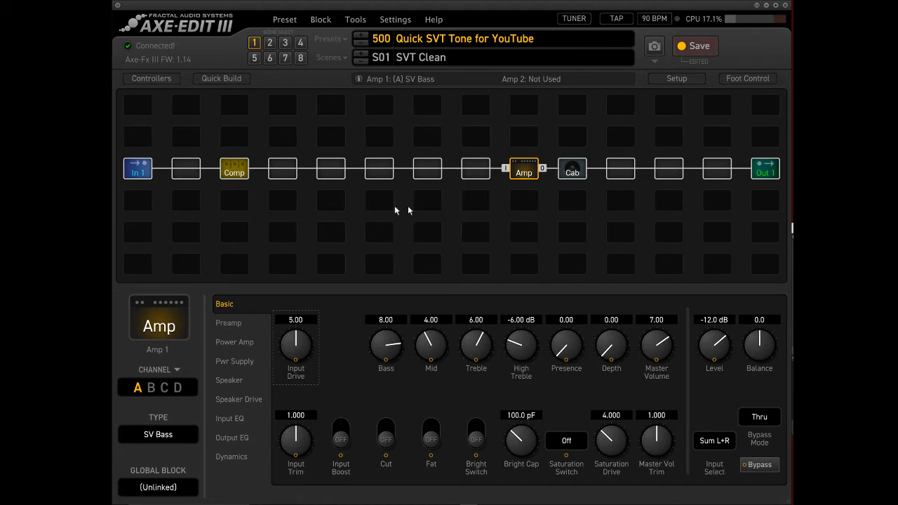
In scene 4, insert a Chorus 1 block in the third empty slot after the Comp block.
left_click(300, 43)
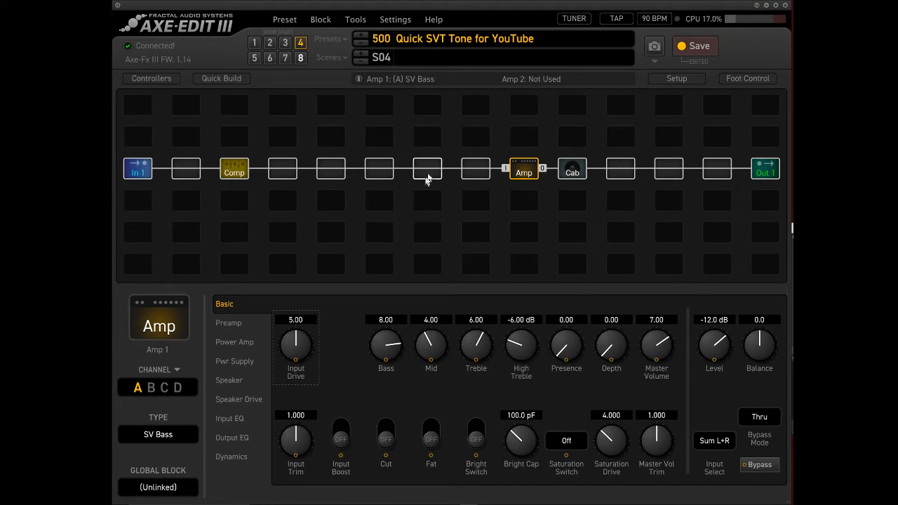
left_click(383, 172)
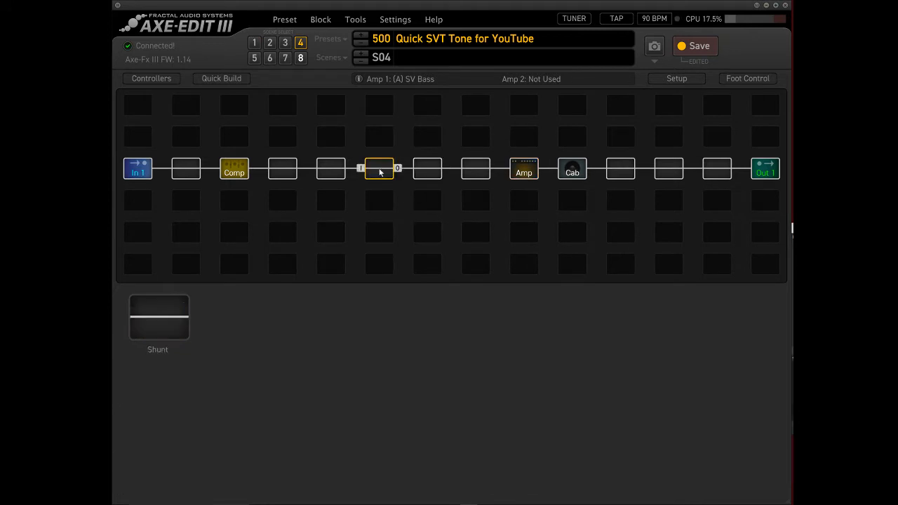
right_click(390, 176)
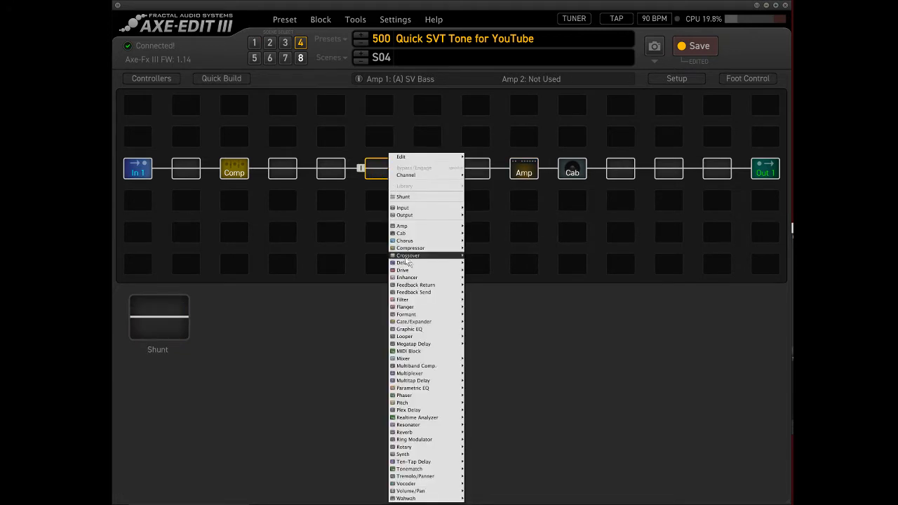
mouse_move(421, 251)
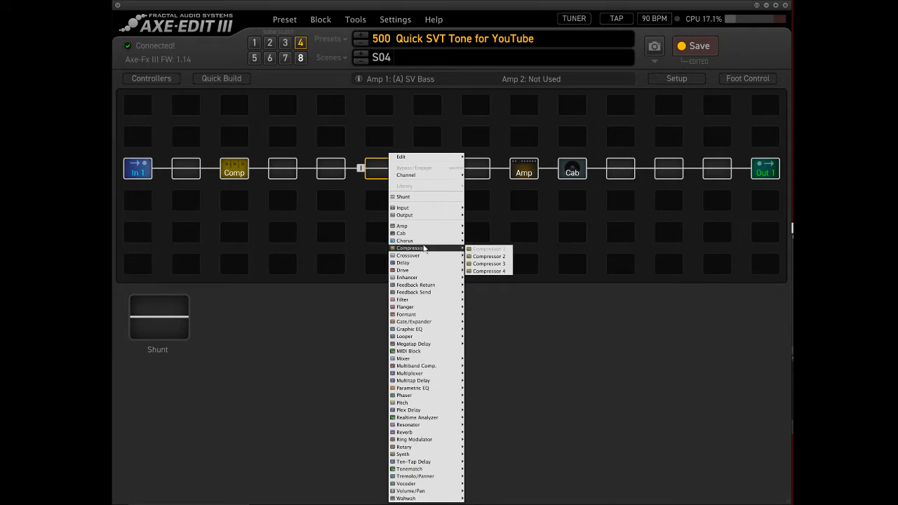
left_click(477, 242)
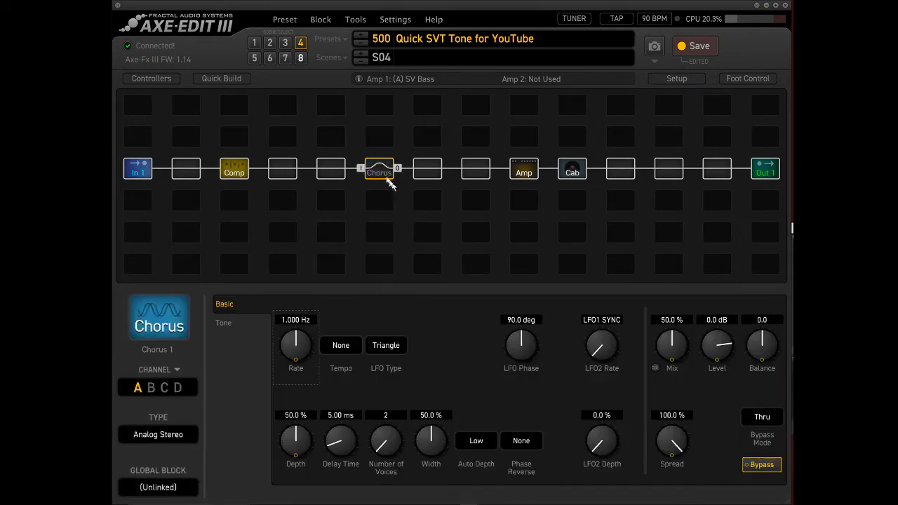
Set the Chorus block's type to Stereo Tri-Chorus and engage the block in scene 4.
left_click(164, 436)
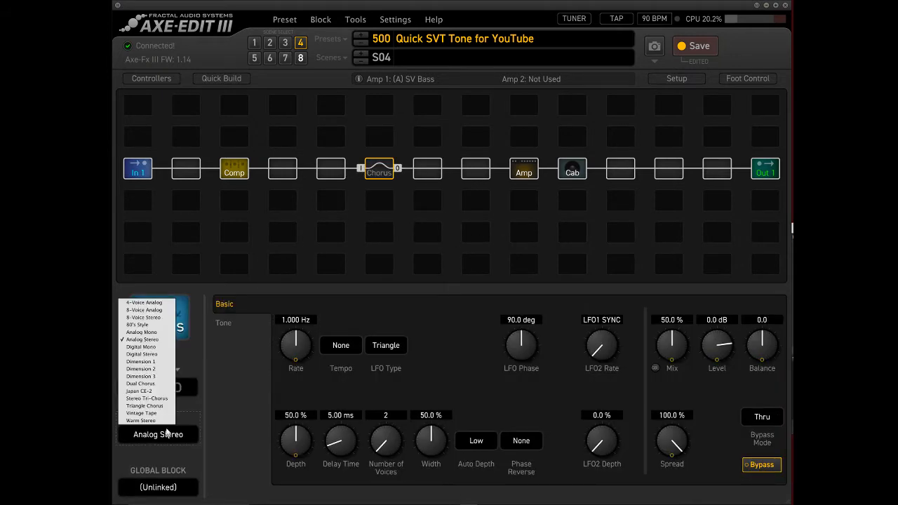
left_click(143, 404)
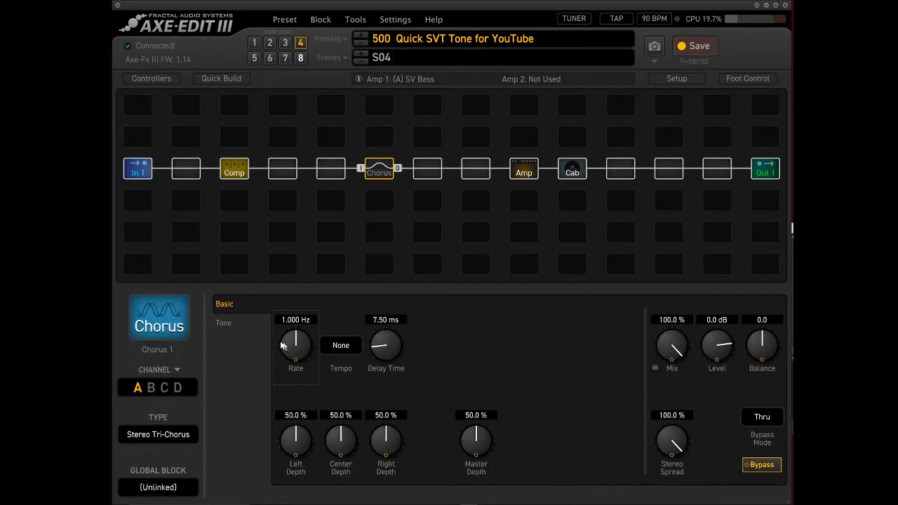
left_click(392, 175)
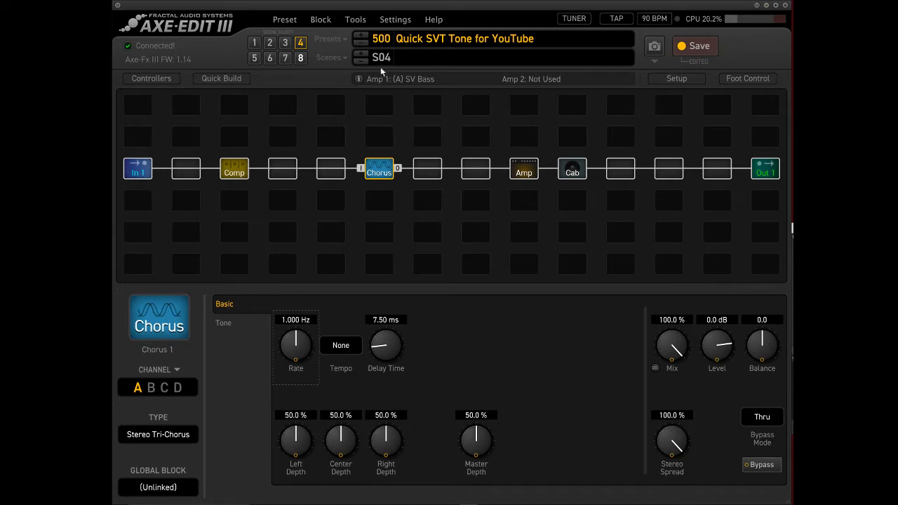
Name scene 4 "Nirvana Chorus".
double_click(419, 57)
type("N")
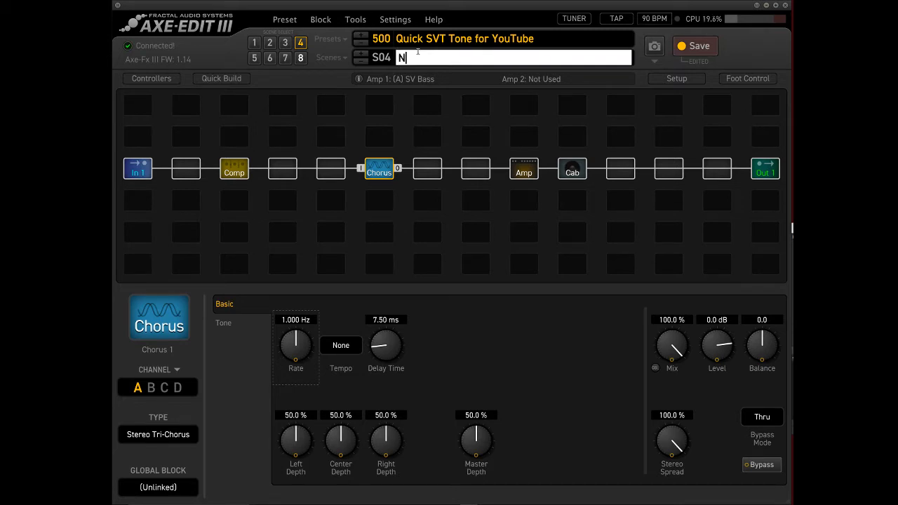
type("irvana Chorus")
key("Return")
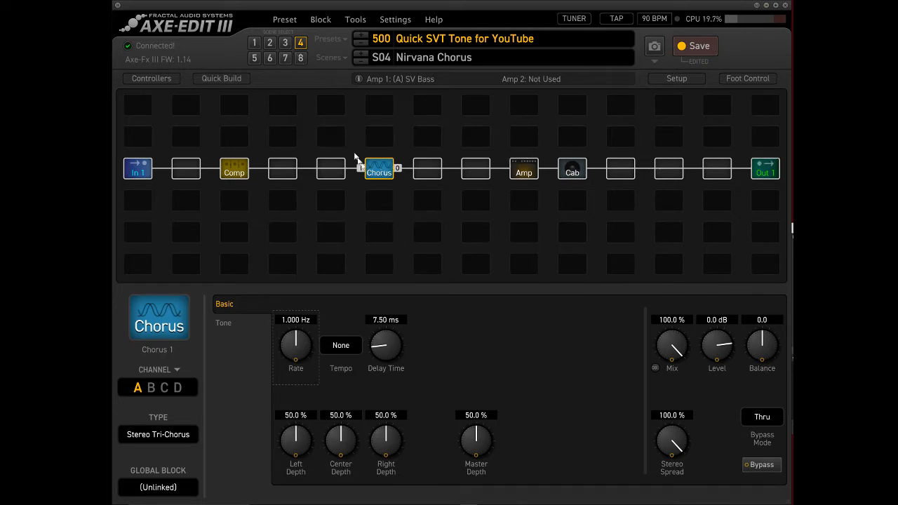
Bypass the Chorus block in scenes 1, 2 and 3.
left_click(252, 43)
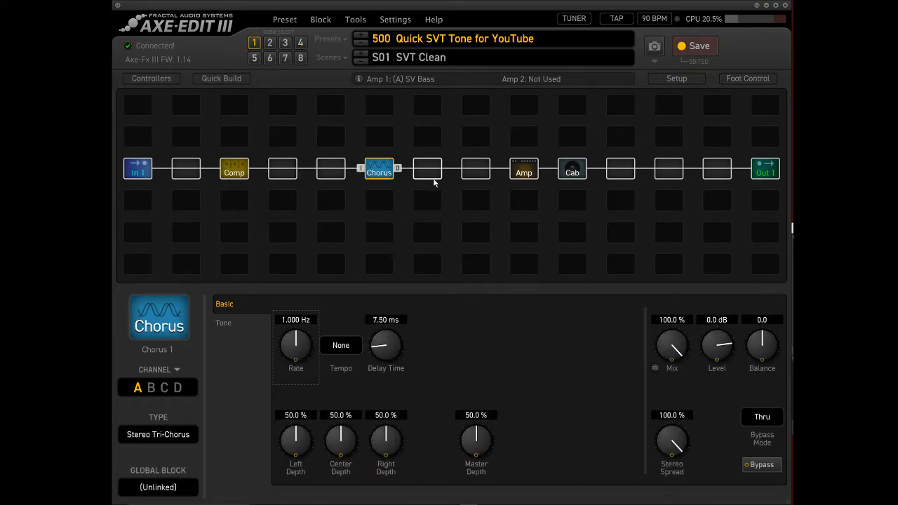
left_click(271, 44)
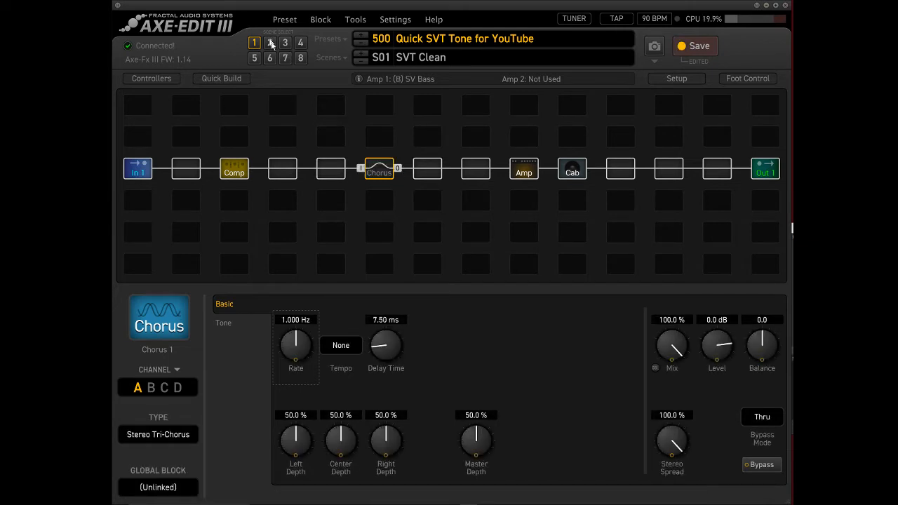
left_click(283, 43)
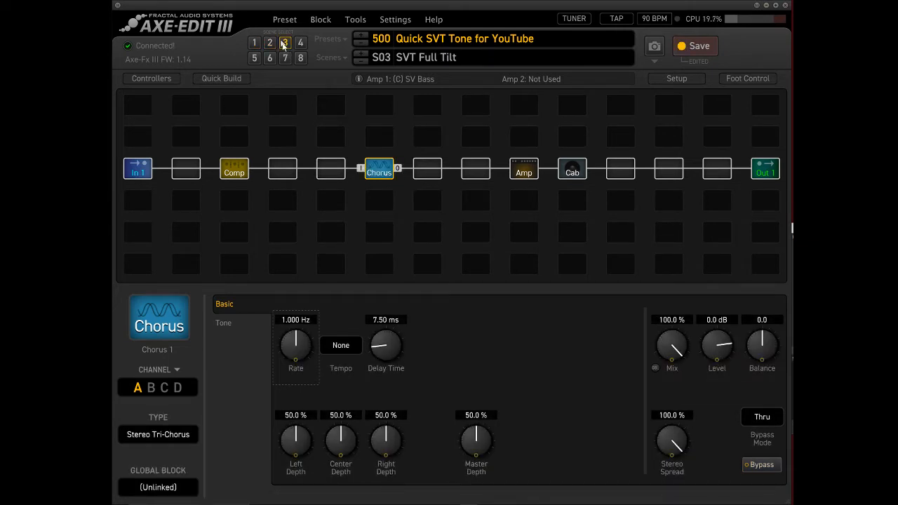
left_click(256, 43)
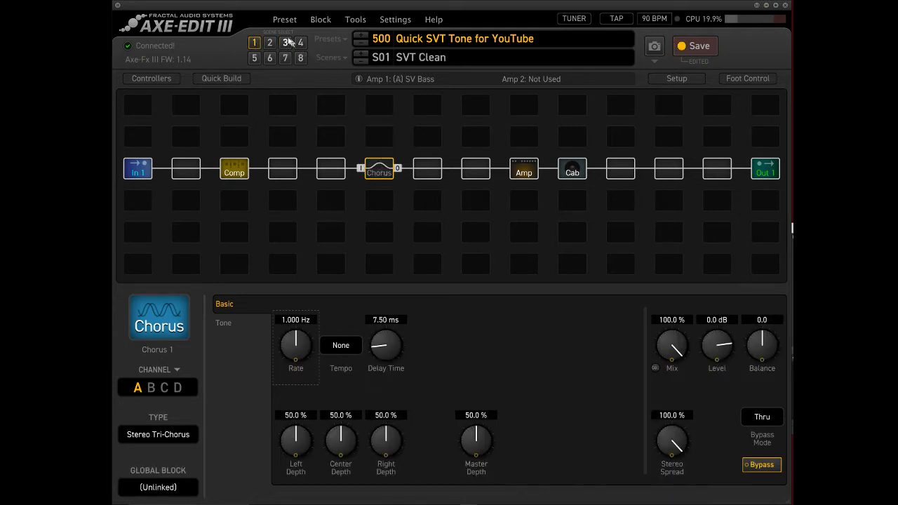
left_click(285, 42)
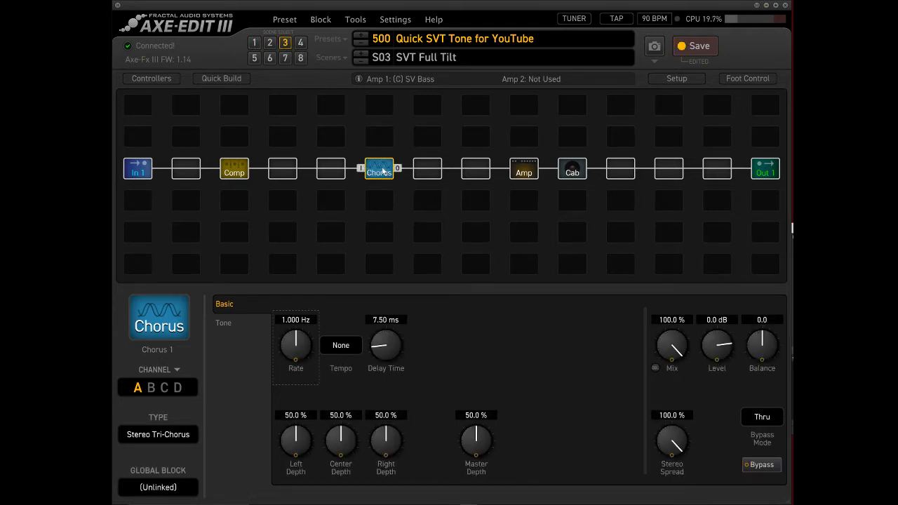
left_click(269, 42)
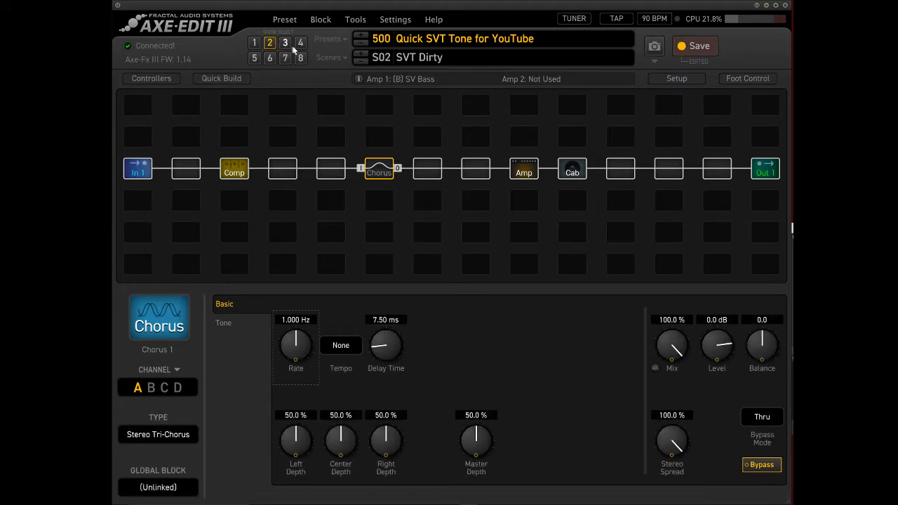
In scene 4, compare channels A and B of the Chorus and Amp blocks, returning both to channel A.
left_click(300, 43)
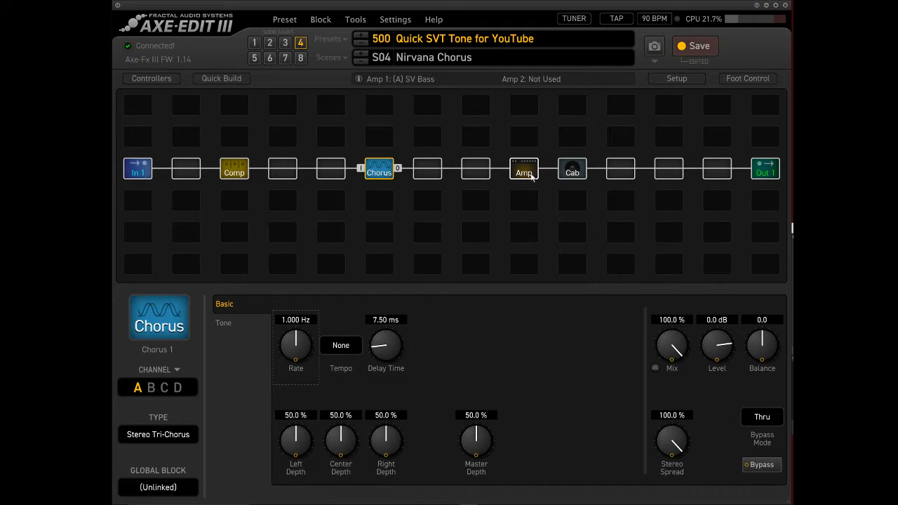
left_click(150, 389)
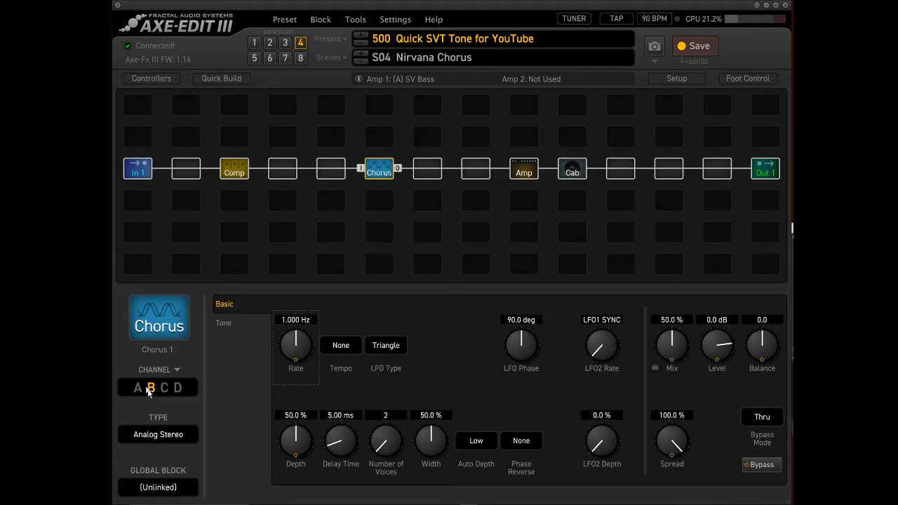
left_click(137, 389)
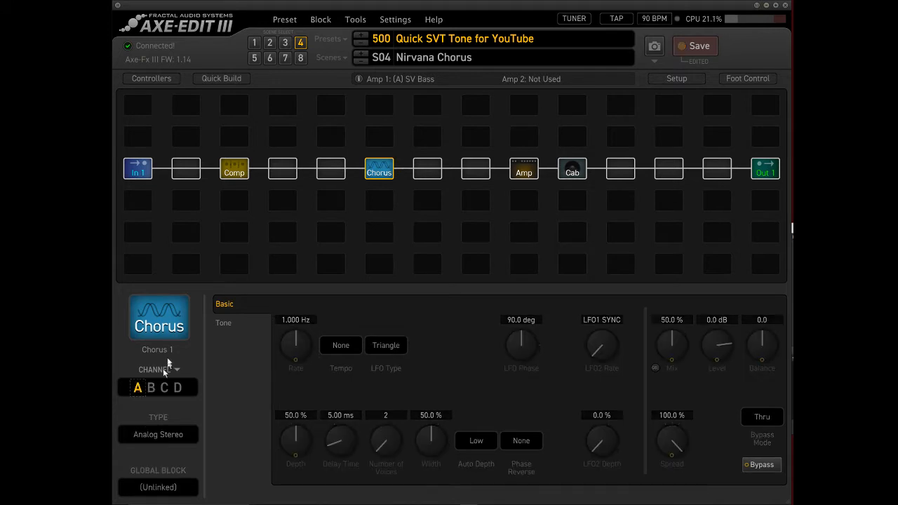
left_click(530, 170)
left_click(151, 389)
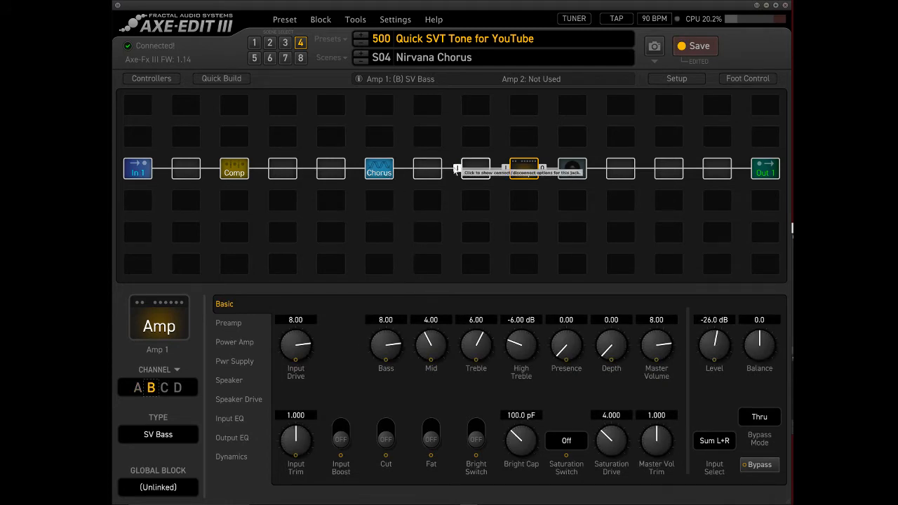
left_click(137, 388)
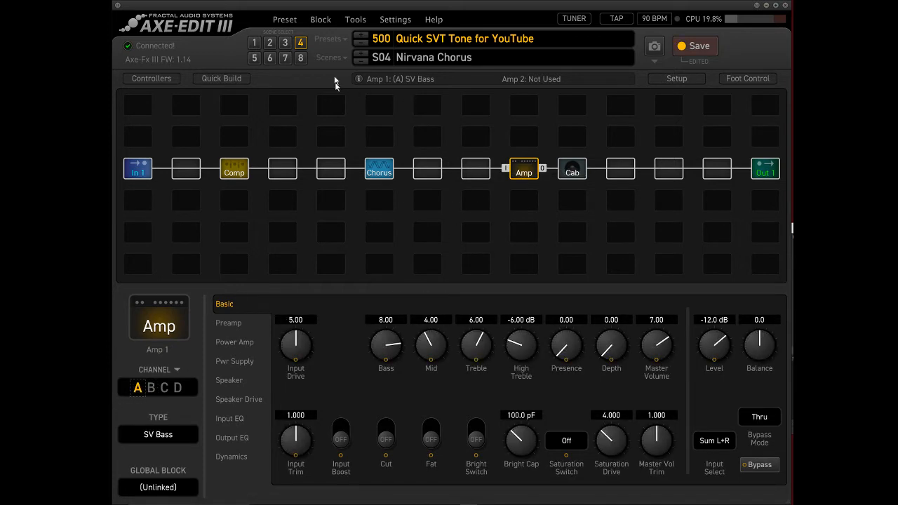
Save the preset with scene 4 active, and reload it by switching to preset 499 and back to 500.
left_click(695, 46)
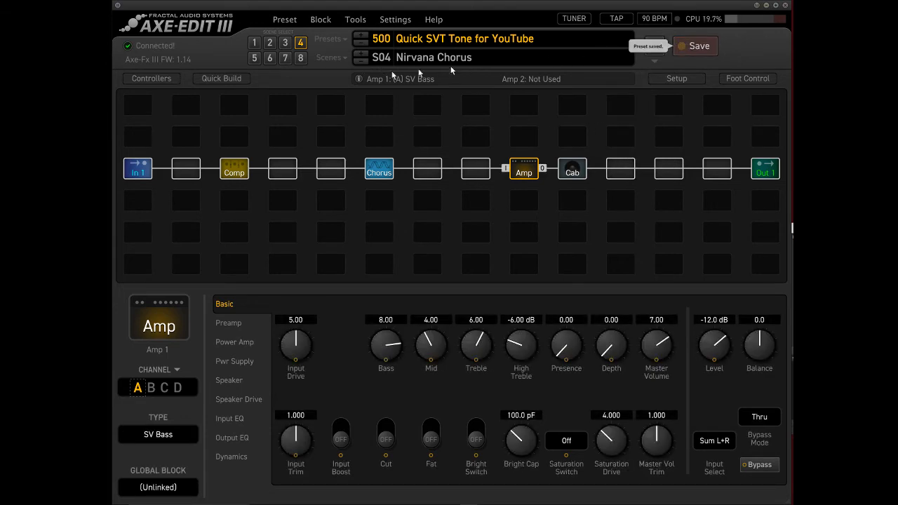
left_click(361, 42)
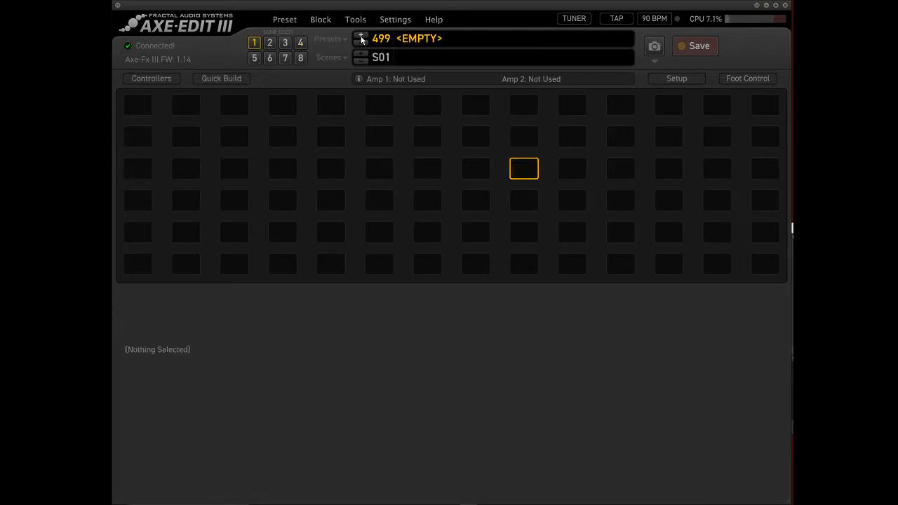
left_click(361, 38)
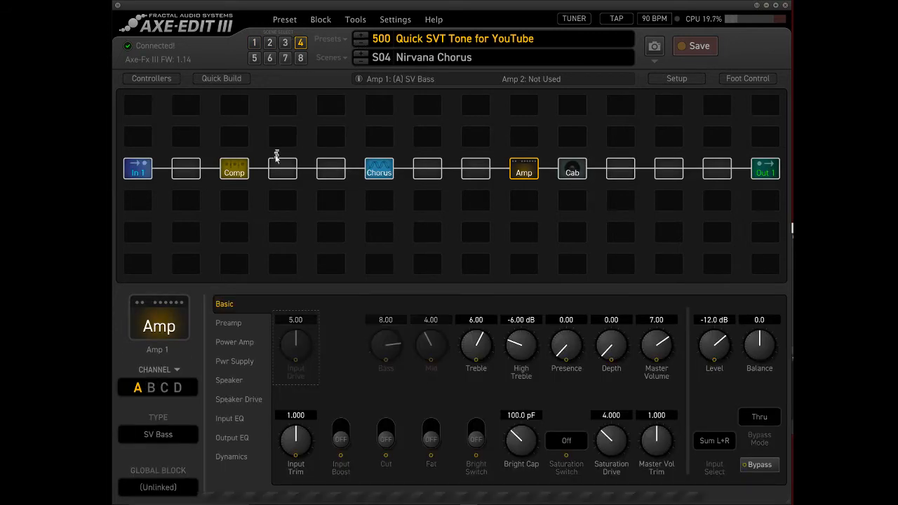
Switch to scene 2 without saving, and reload preset 500 to check which scene it opens in.
left_click(269, 42)
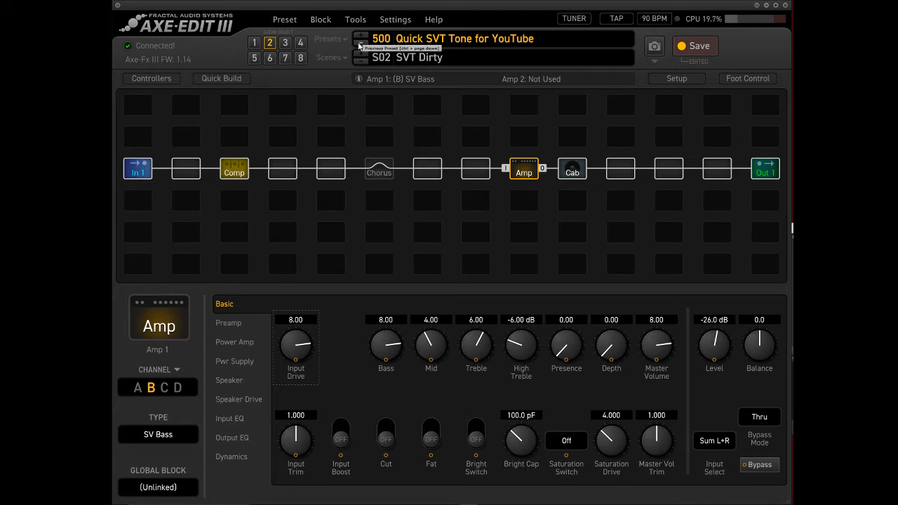
left_click(359, 46)
left_click(361, 36)
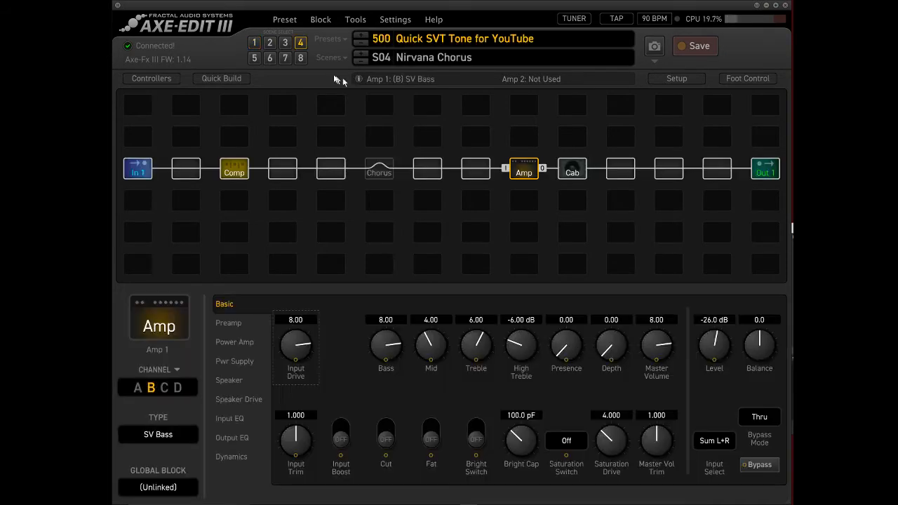
Make scene 1 the preset's opening scene by saving preset 500 with SVT Clean active.
left_click(301, 44)
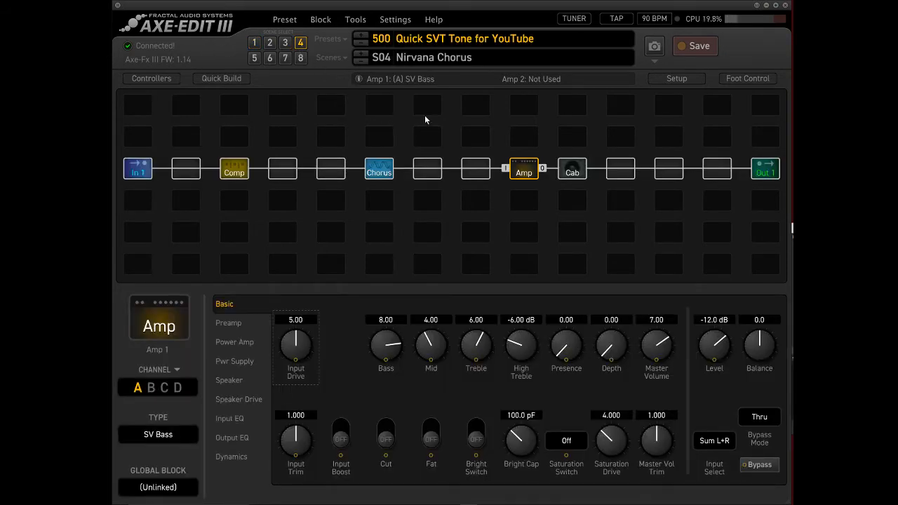
left_click(254, 43)
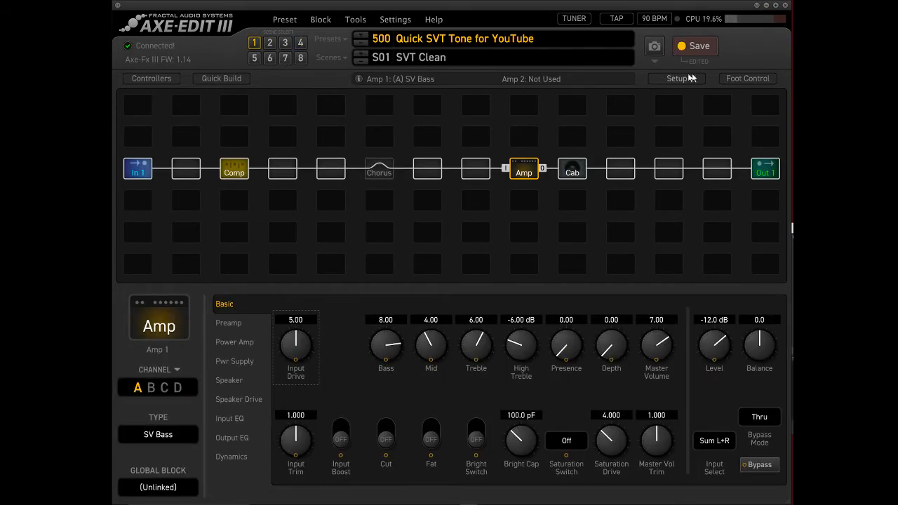
left_click(703, 46)
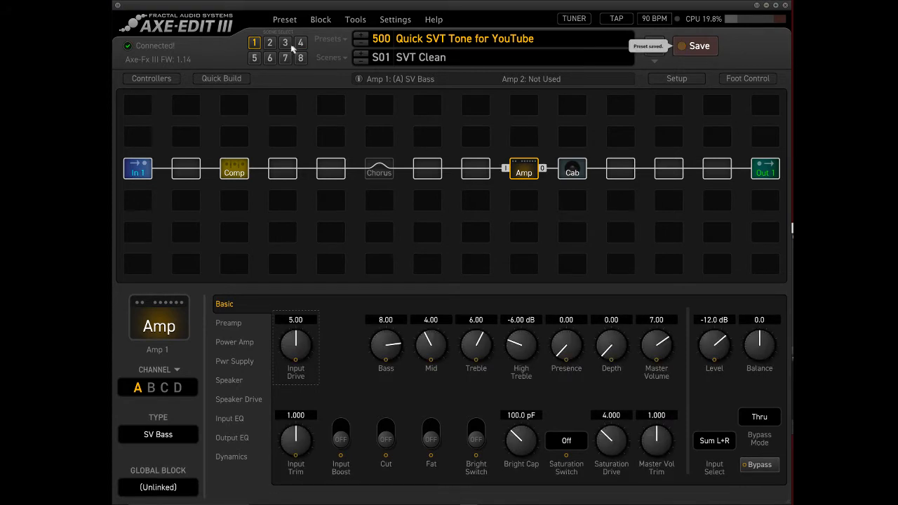
Check scenes 2, 3 and 4 of the saved preset in turn, and return to scene 1.
left_click(269, 46)
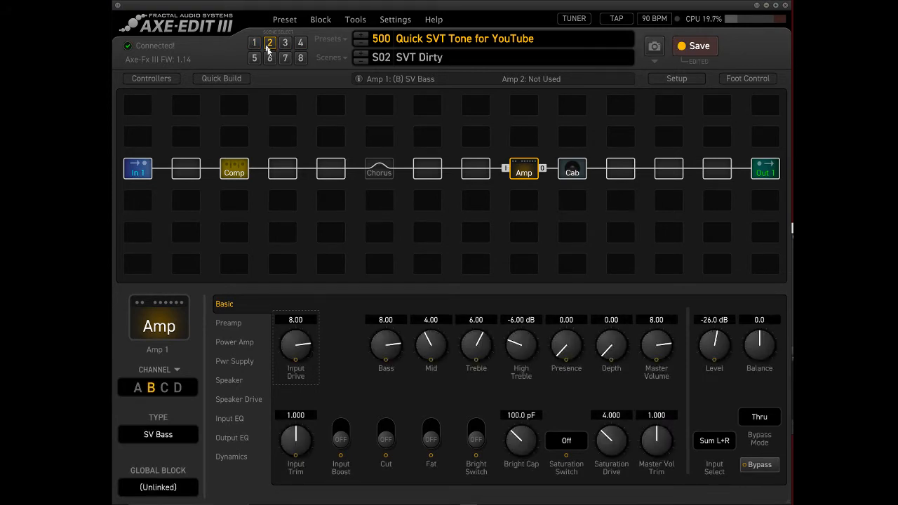
left_click(284, 44)
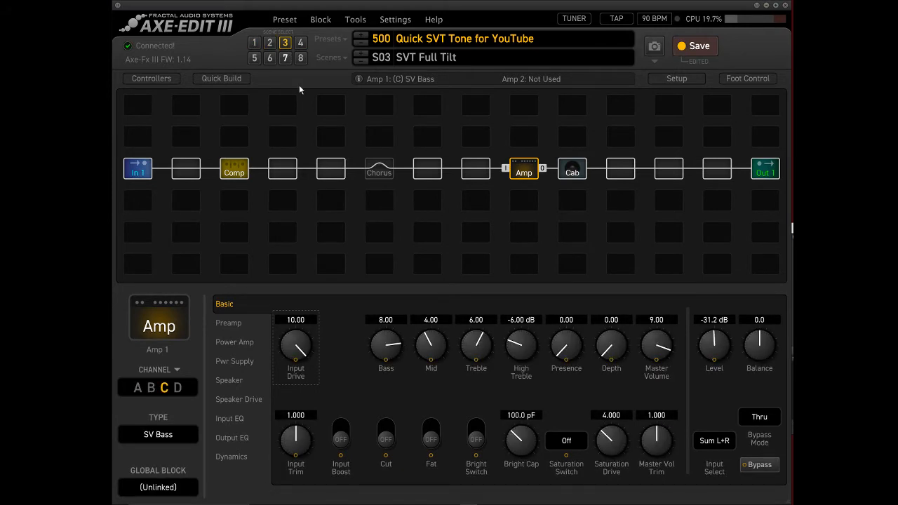
left_click(301, 45)
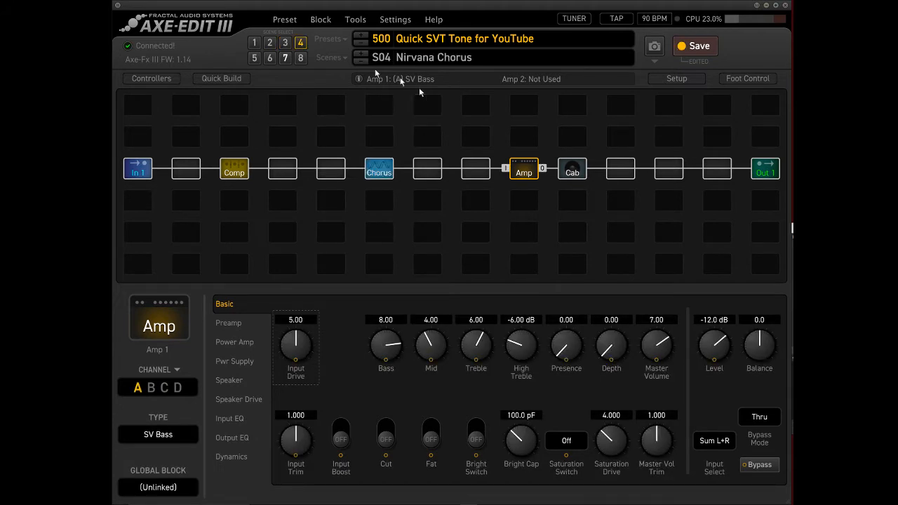
left_click(254, 45)
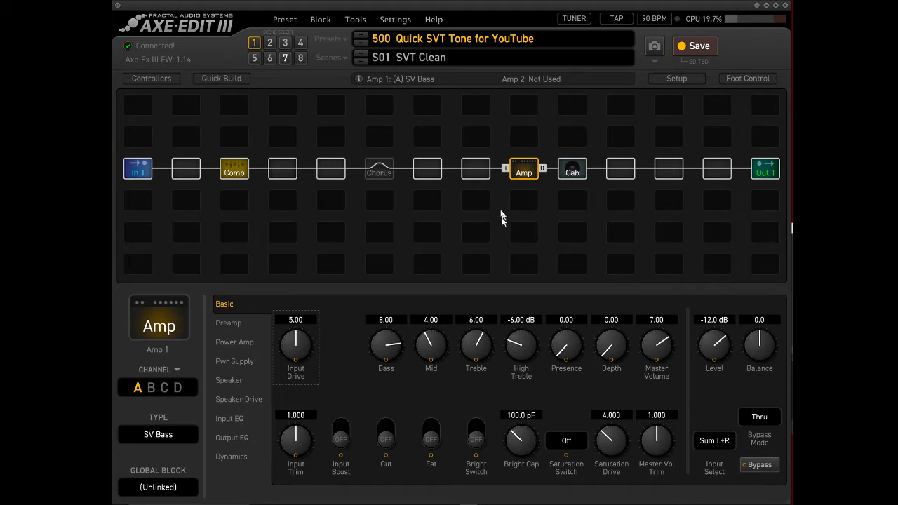
In the Nirvana Chorus scene, replace the Chorus block with Parametric EQ 1.
left_click(301, 42)
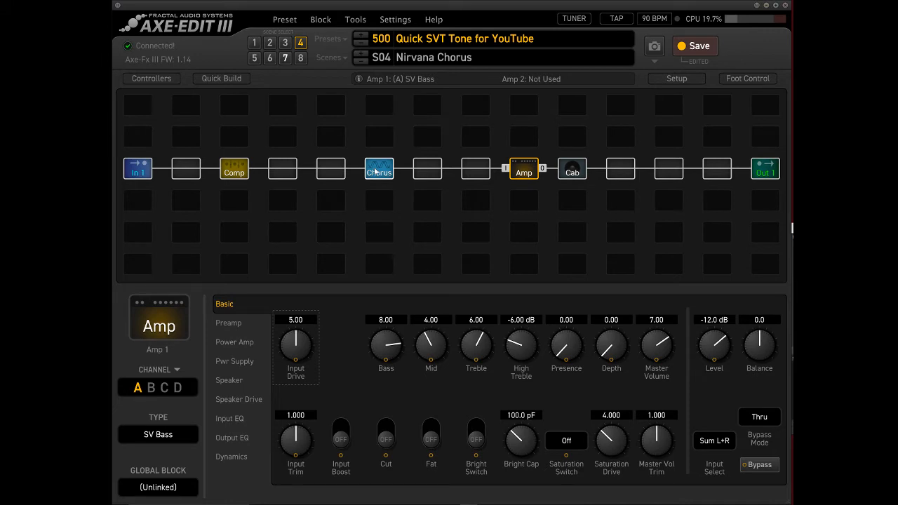
left_click(376, 172)
right_click(379, 171)
mouse_move(404, 226)
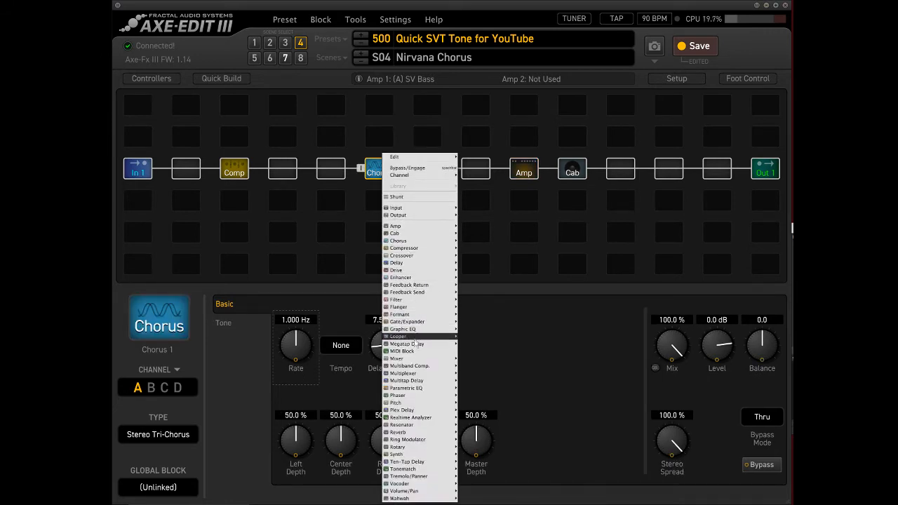
mouse_move(422, 339)
mouse_move(421, 390)
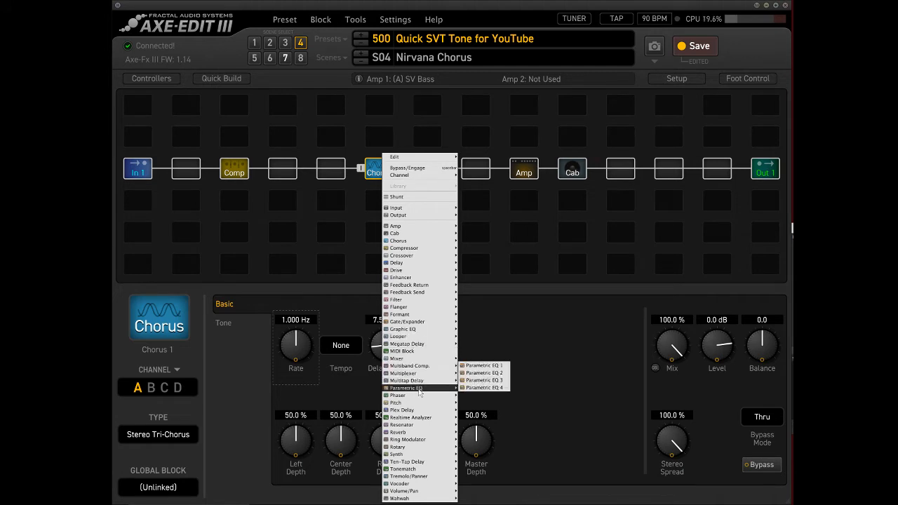
left_click(485, 366)
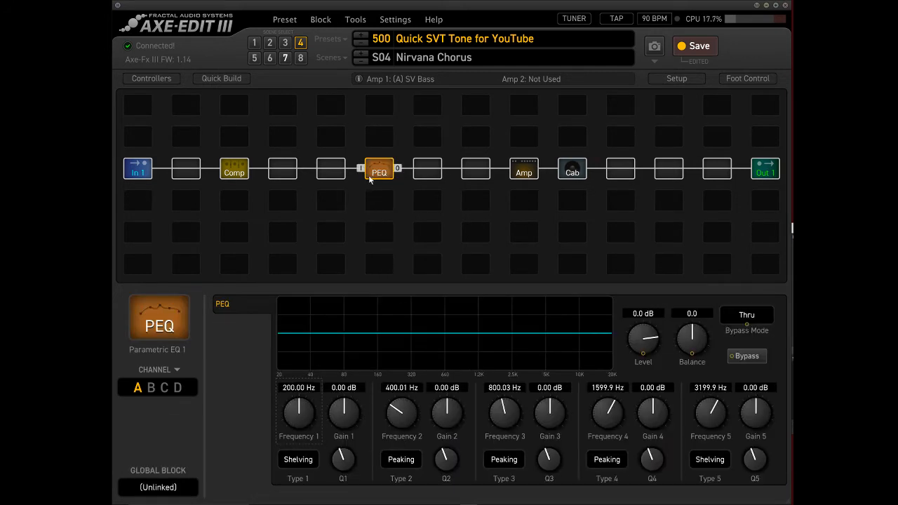
Add Parametric EQ 2 in the empty grid cell directly above Parametric EQ 1.
right_click(382, 175)
mouse_move(419, 389)
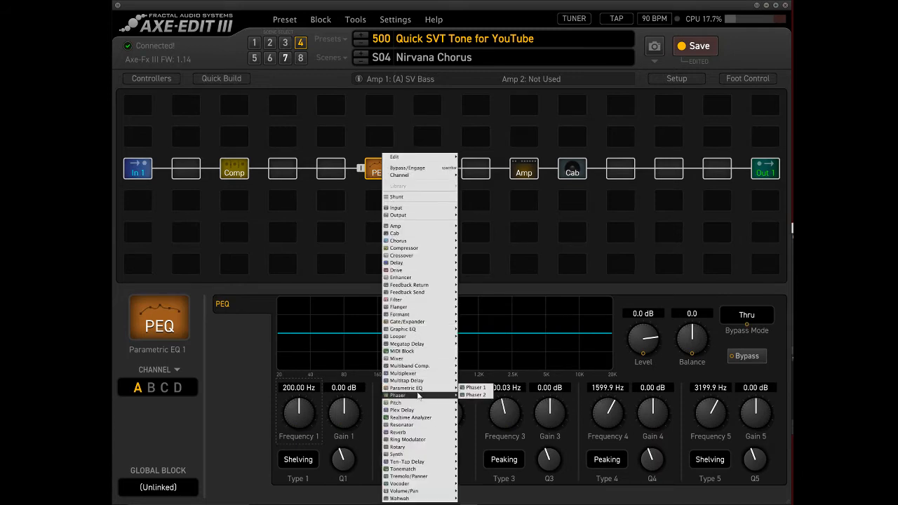
left_click(478, 201)
left_click(379, 137)
right_click(376, 137)
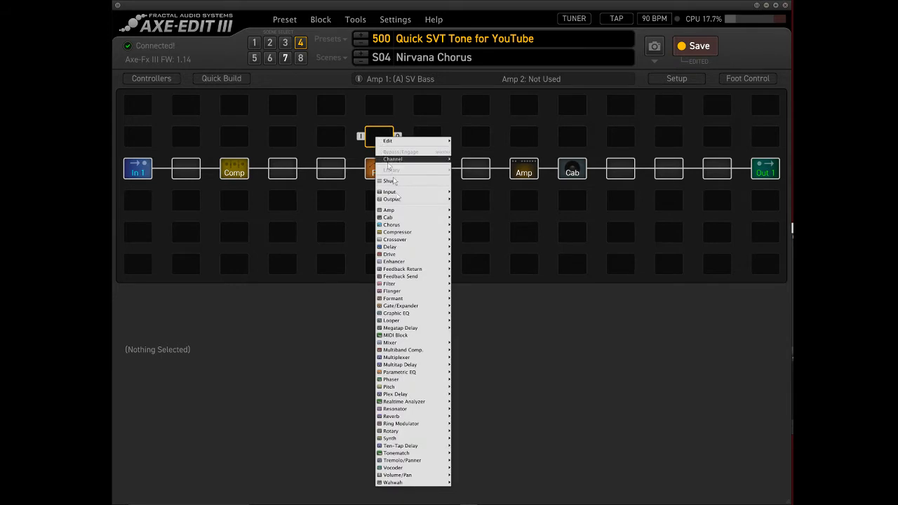
mouse_move(404, 343)
mouse_move(420, 372)
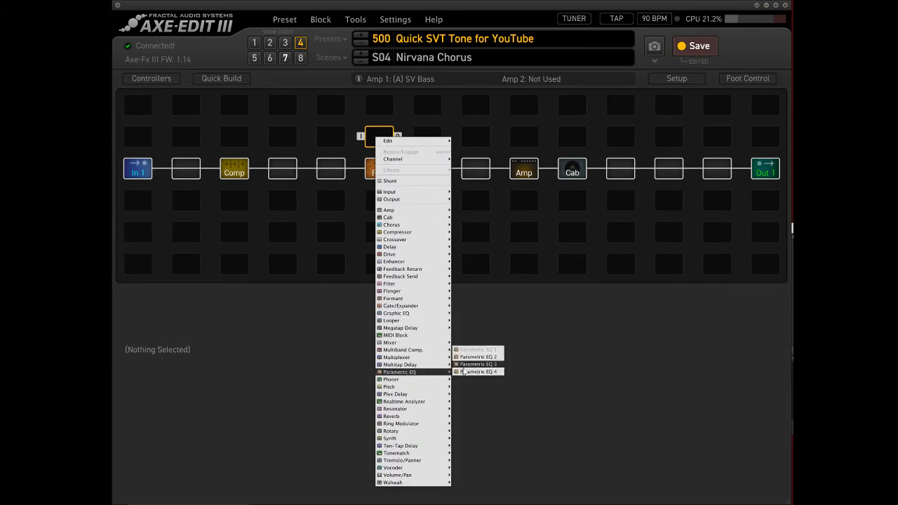
left_click(470, 358)
Add Amp 2 in the cell above the existing amp and Cab 2 in the cell above the existing cab.
left_click(523, 138)
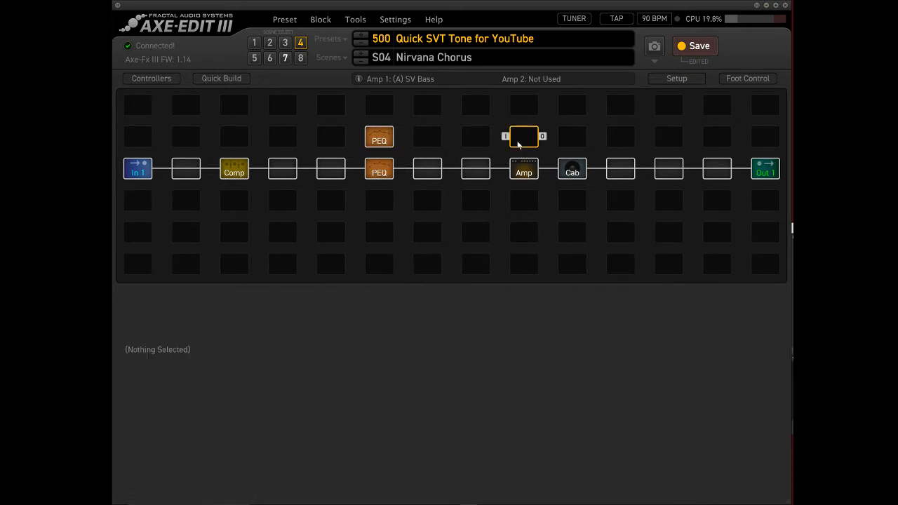
right_click(522, 139)
mouse_move(565, 199)
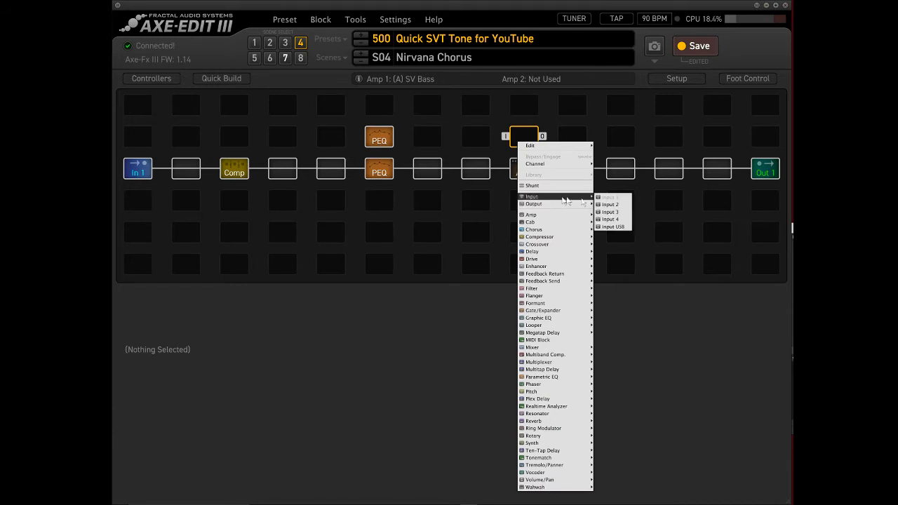
mouse_move(552, 221)
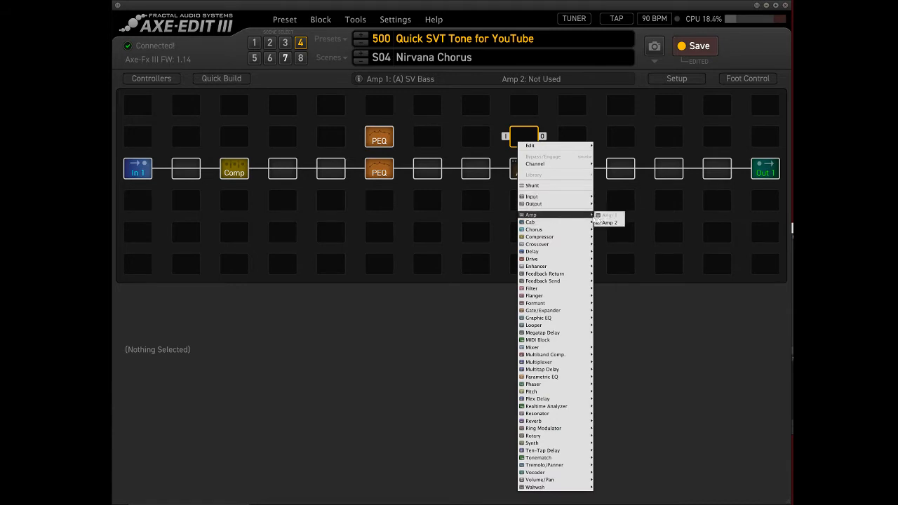
left_click(605, 223)
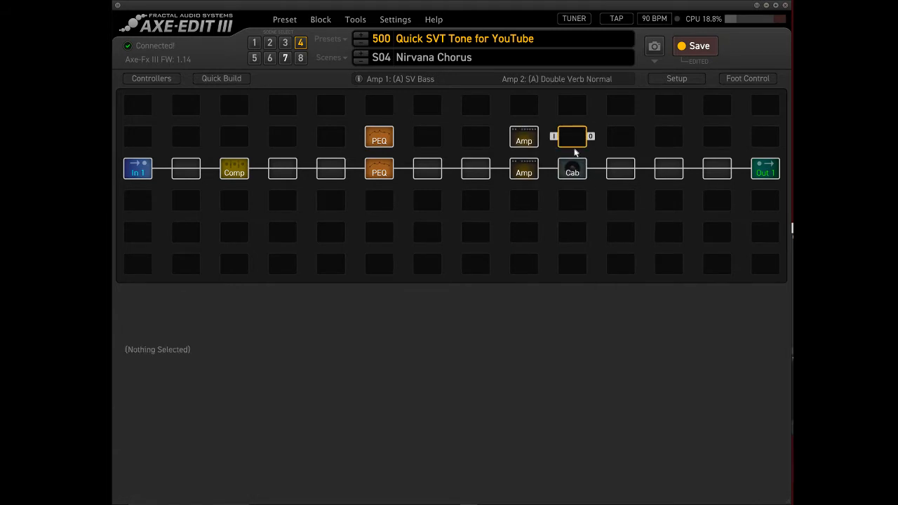
right_click(572, 143)
mouse_move(562, 221)
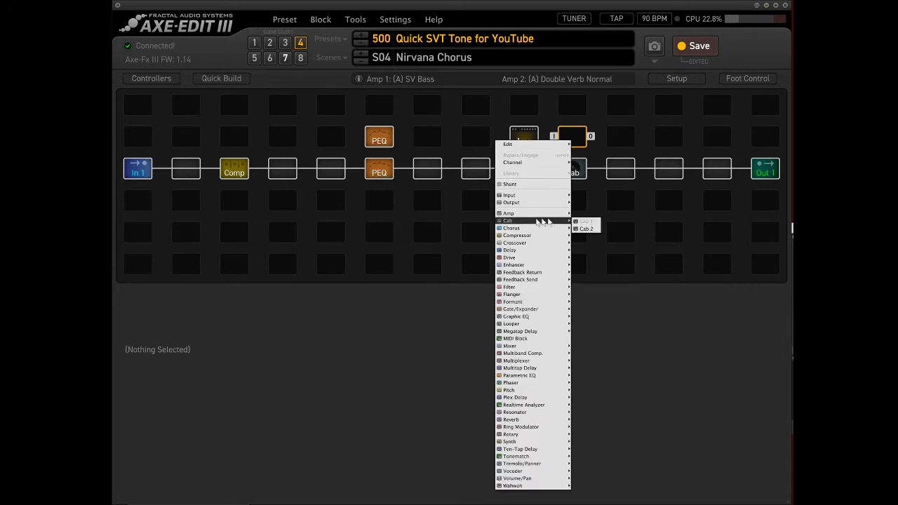
left_click(583, 229)
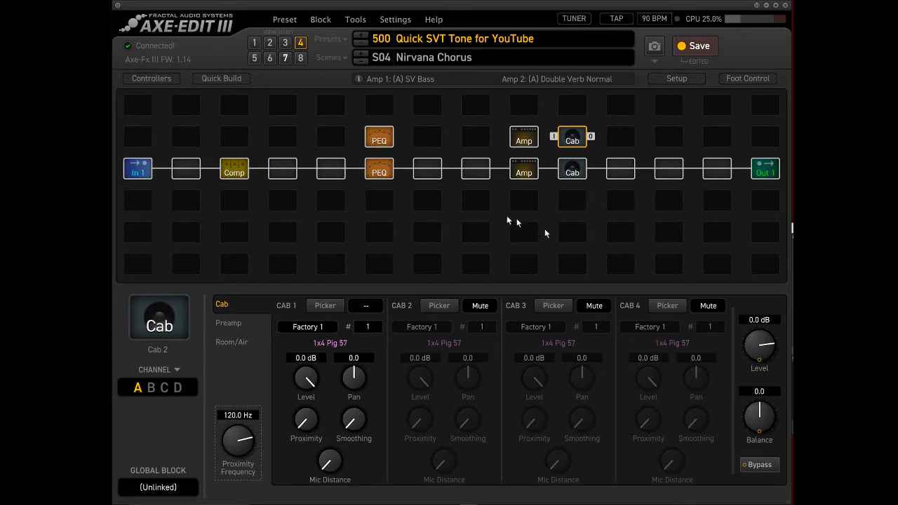
Insert a Drive 1 block directly before Amp 1 and set its type to Full OD.
left_click(471, 173)
right_click(472, 174)
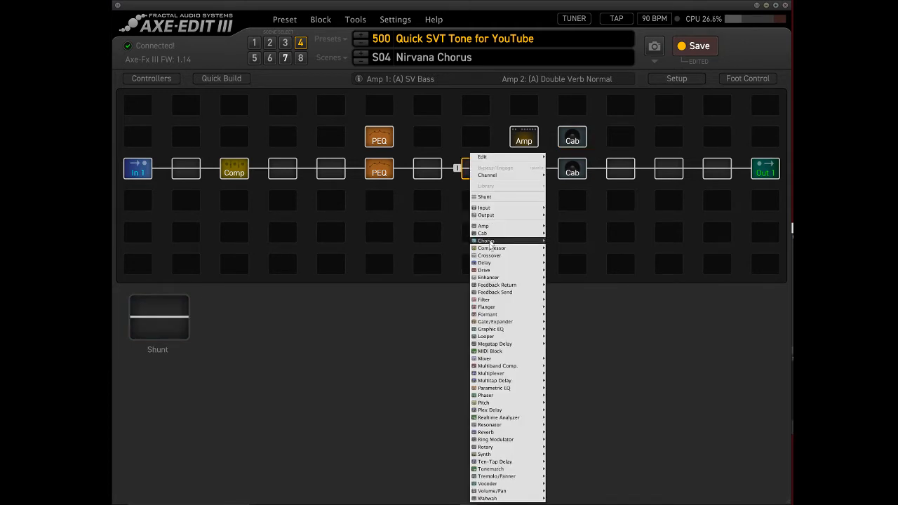
mouse_move(489, 271)
left_click(562, 248)
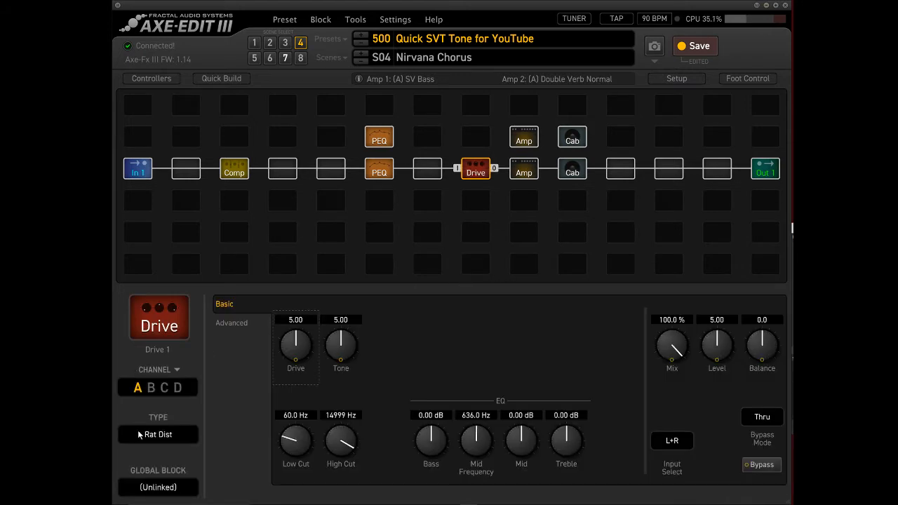
left_click(139, 435)
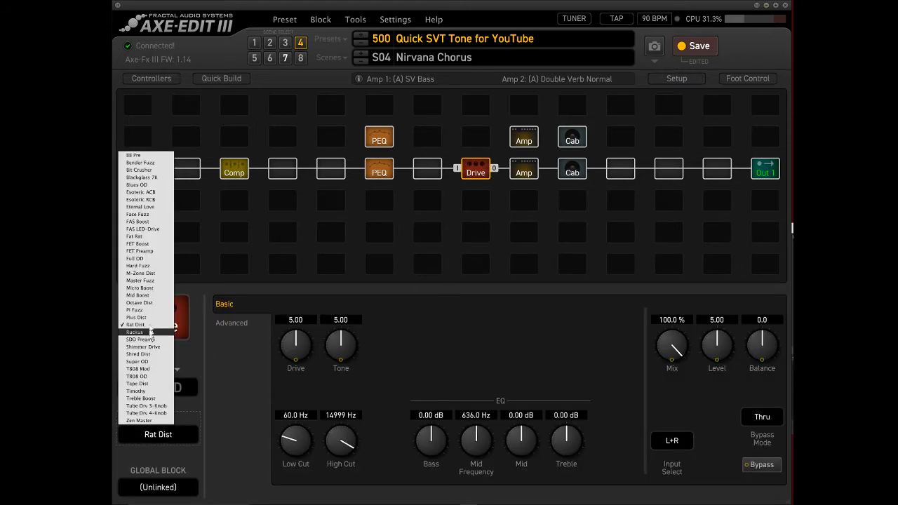
left_click(135, 258)
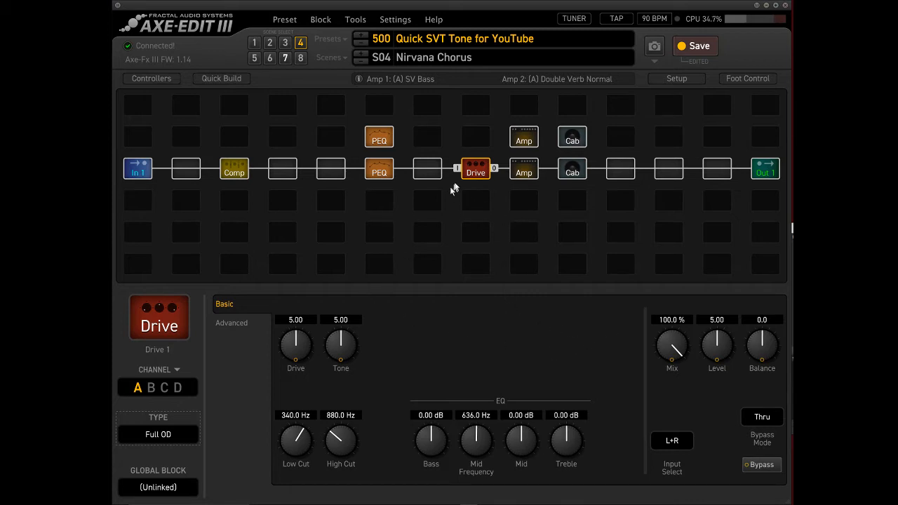
Lower the Full OD's drive to 3.45 and its level to 2.66.
left_click_drag(293, 355, 290, 391)
left_click_drag(716, 357, 719, 398)
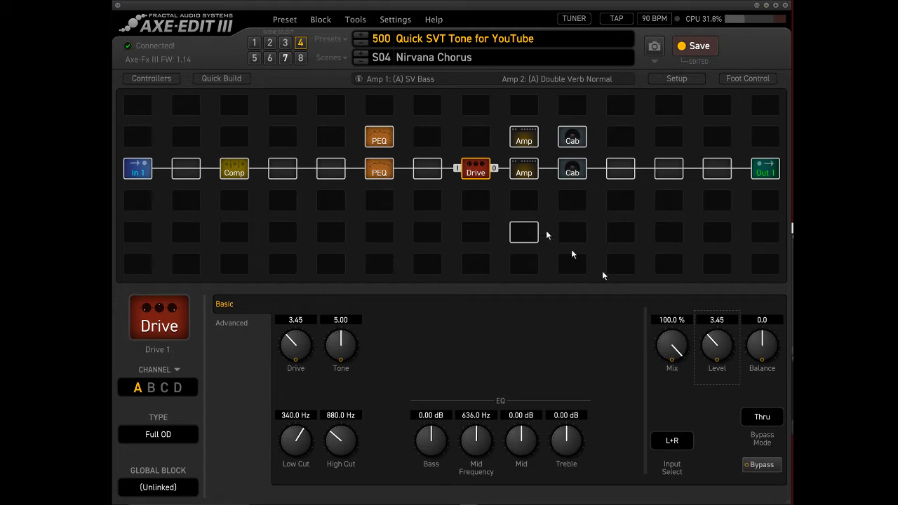
left_click_drag(714, 347, 717, 379)
Change the drive type to Blackglass 7K and set its drive to 8.82 and its level to 2.79.
left_click(165, 433)
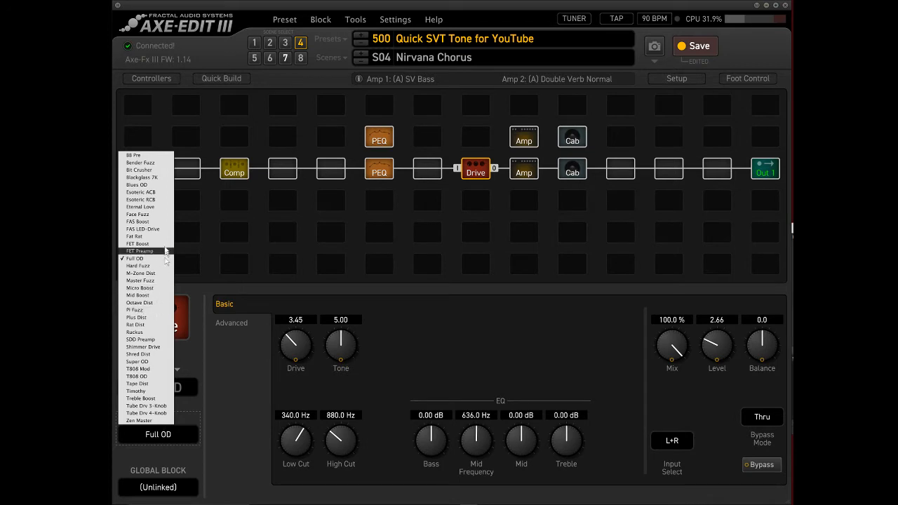
left_click(143, 178)
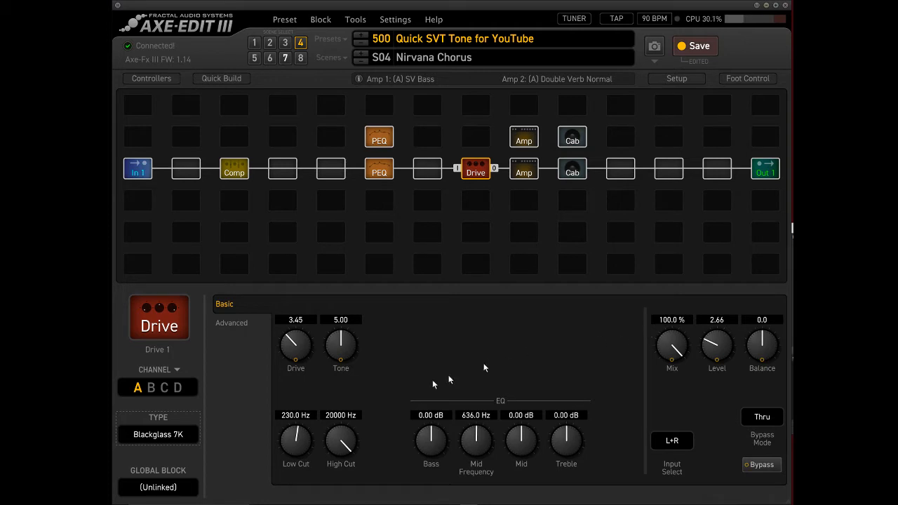
left_click_drag(296, 344, 310, 282)
left_click_drag(301, 351, 301, 306)
left_click_drag(715, 344, 720, 276)
left_click_drag(717, 354, 721, 398)
left_click_drag(303, 354, 297, 310)
left_click_drag(710, 344, 718, 379)
Keep Blackglass 7K as the drive type and raise the block's drive and level further.
left_click(149, 437)
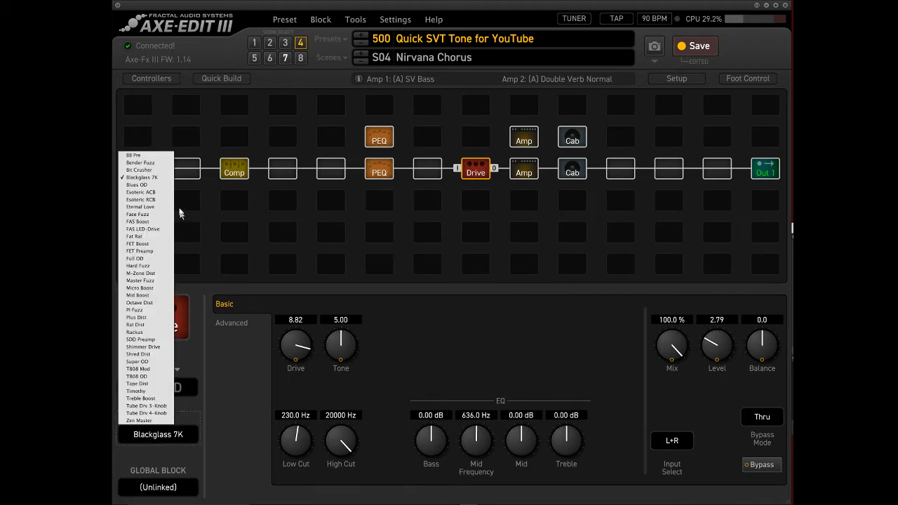
left_click(149, 178)
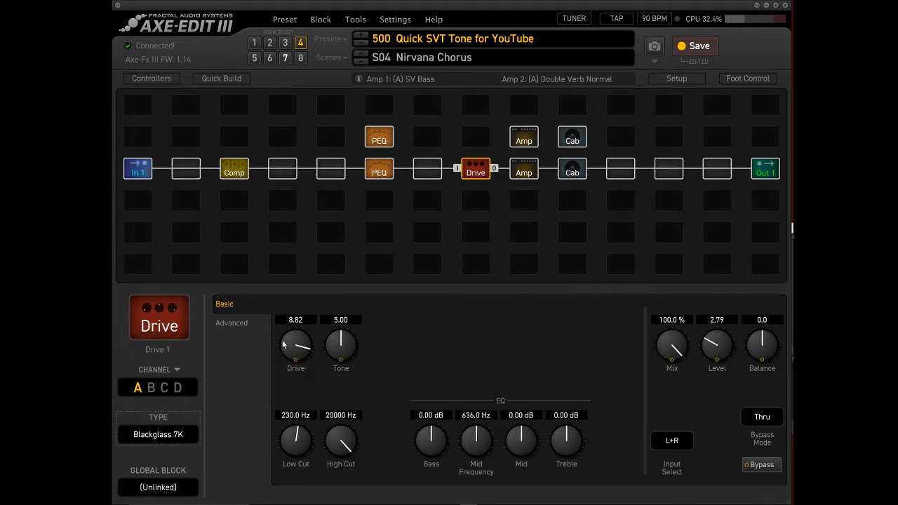
left_click_drag(283, 351, 286, 326)
left_click_drag(714, 341, 720, 284)
Lower Amp 1's level to -30.1 dB, and discard all unsaved edits by reverting preset 500 to its saved version.
left_click(525, 173)
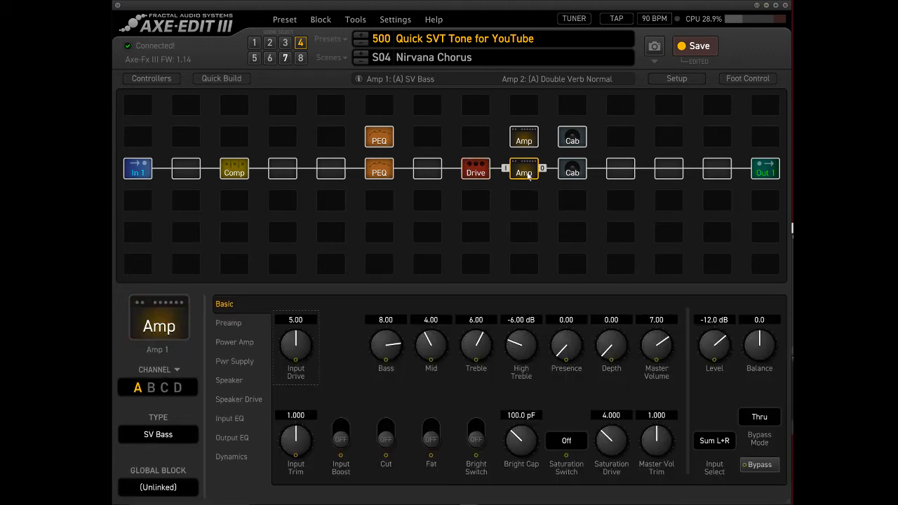
left_click_drag(716, 345, 730, 415)
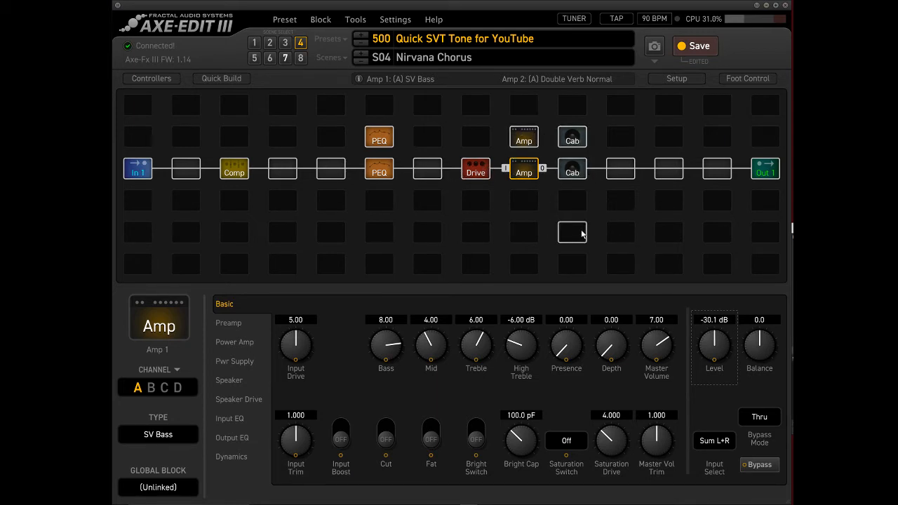
left_click(285, 20)
left_click(294, 33)
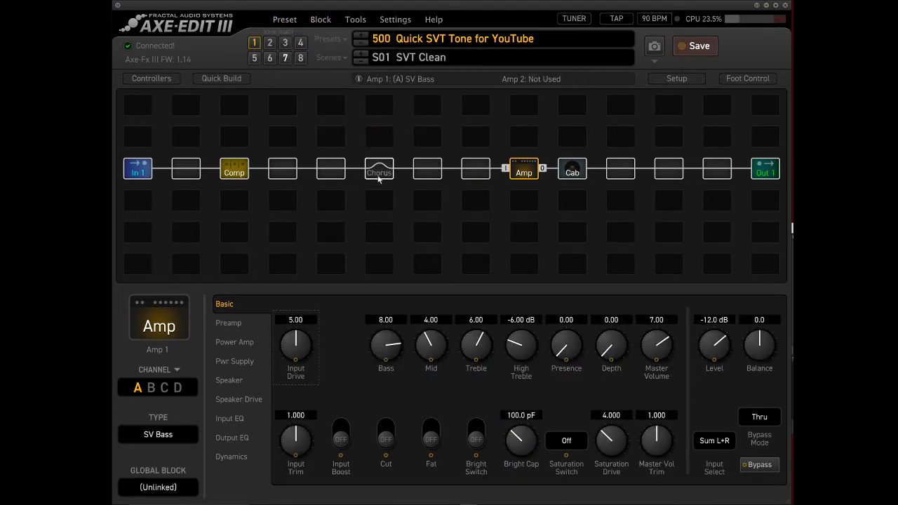
In scene 1, replace the Chorus block with Parametric EQ 1 and add Parametric EQ 2 in the cell directly above it.
left_click(379, 176)
right_click(379, 177)
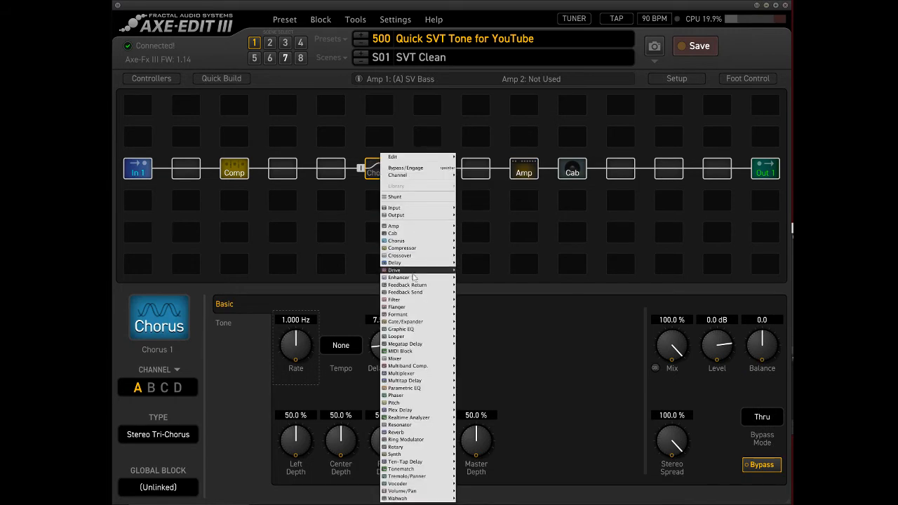
mouse_move(431, 388)
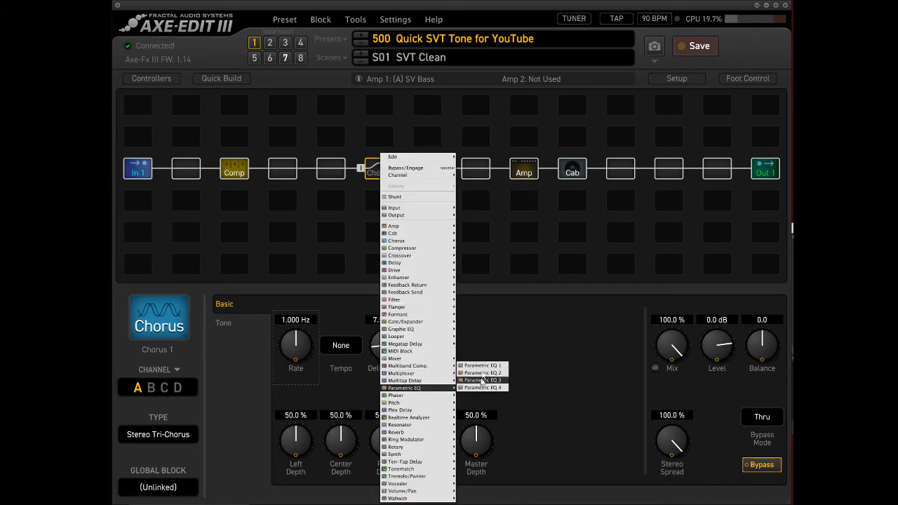
left_click(481, 365)
left_click(376, 136)
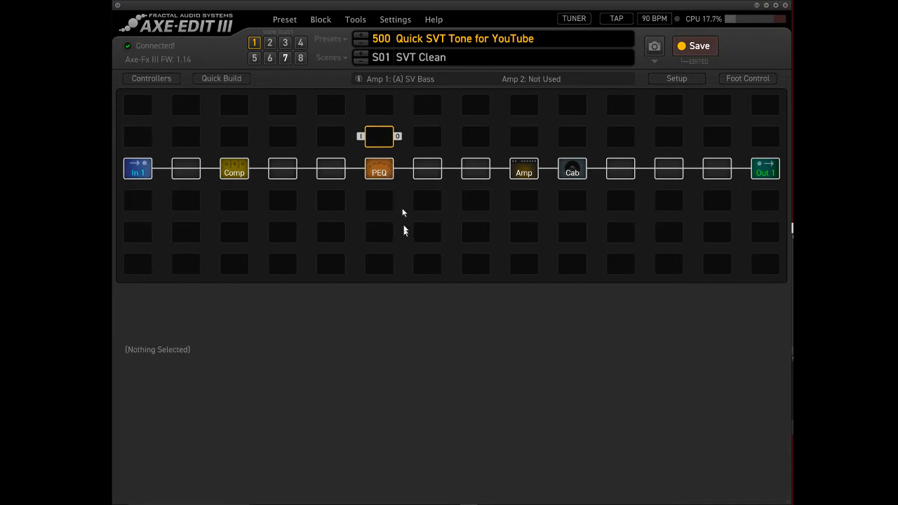
right_click(376, 136)
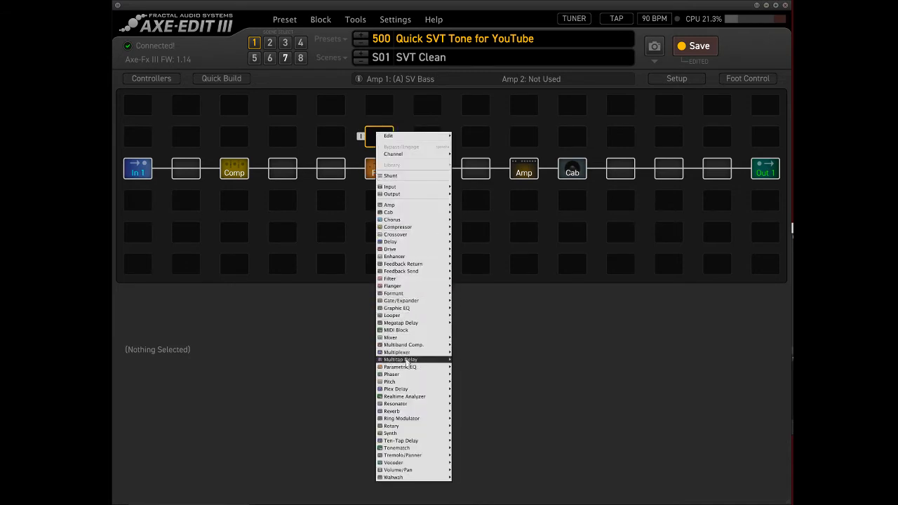
mouse_move(412, 371)
left_click(476, 352)
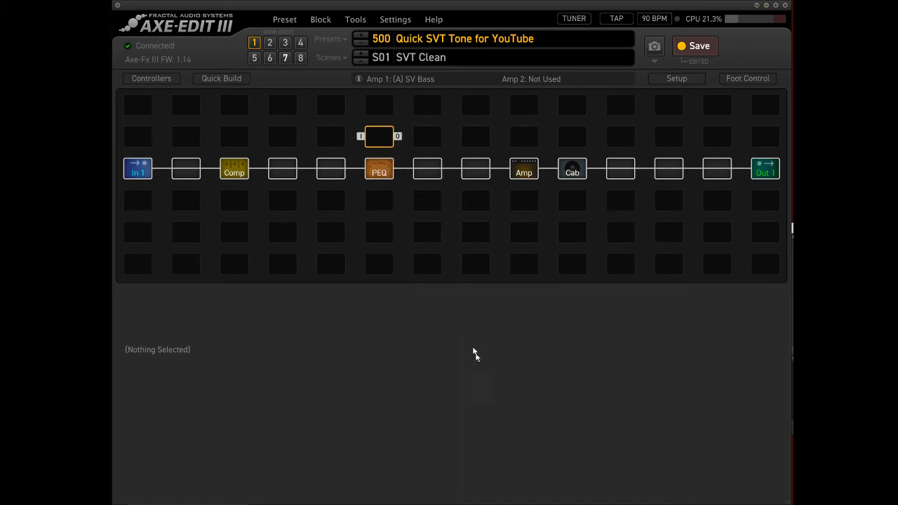
Add Amp 2 in the cell above Amp 1 and Cab 2 in the cell above Cab 1.
left_click(519, 140)
right_click(521, 140)
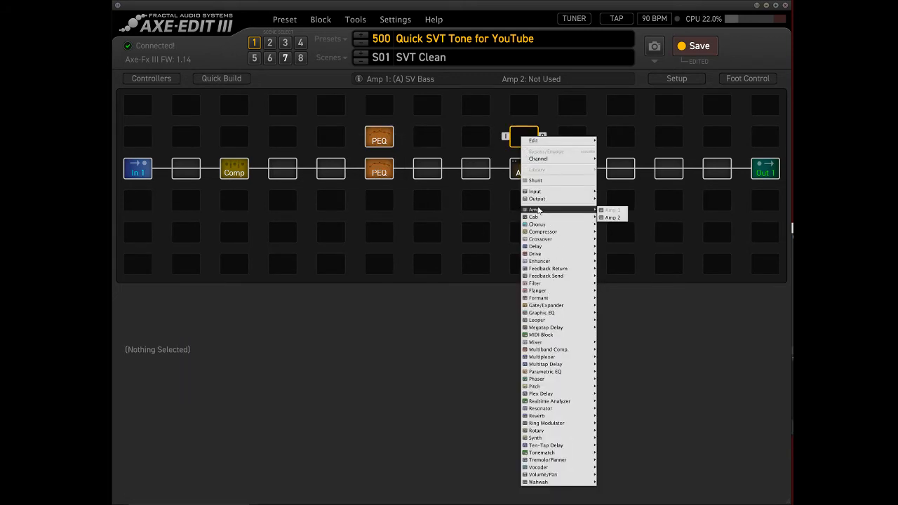
mouse_move(579, 213)
left_click(605, 218)
left_click(572, 141)
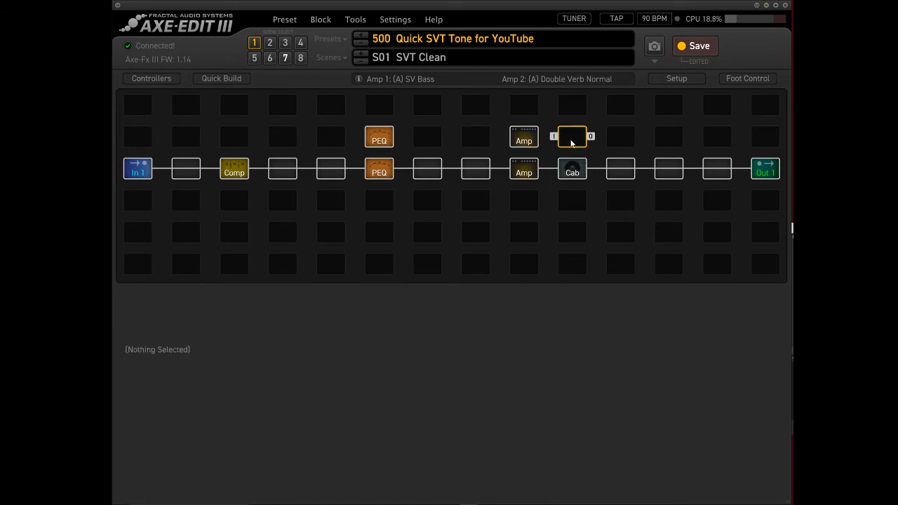
right_click(572, 142)
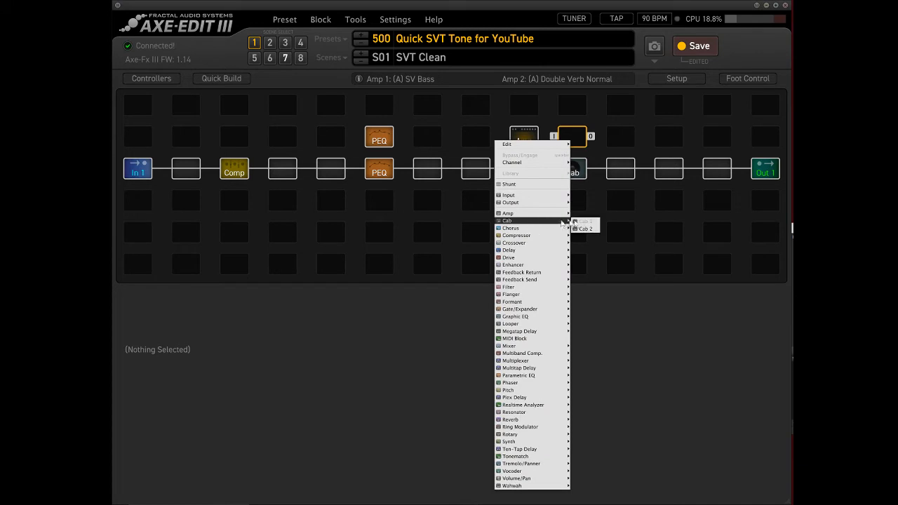
left_click(586, 229)
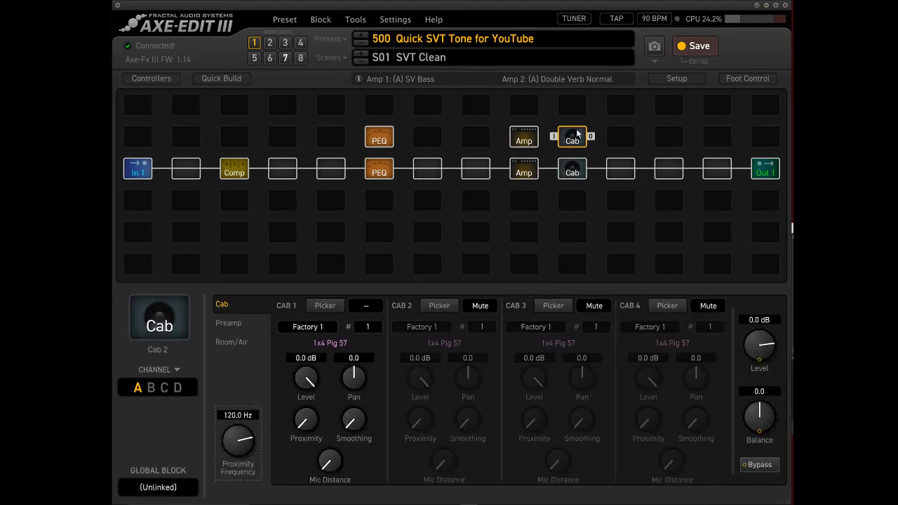
Wire the upper row of EQ, amp and cab in parallel, splitting before the Parametric EQs and merging back before the output.
left_click(338, 167)
left_click_drag(350, 168, 701, 169)
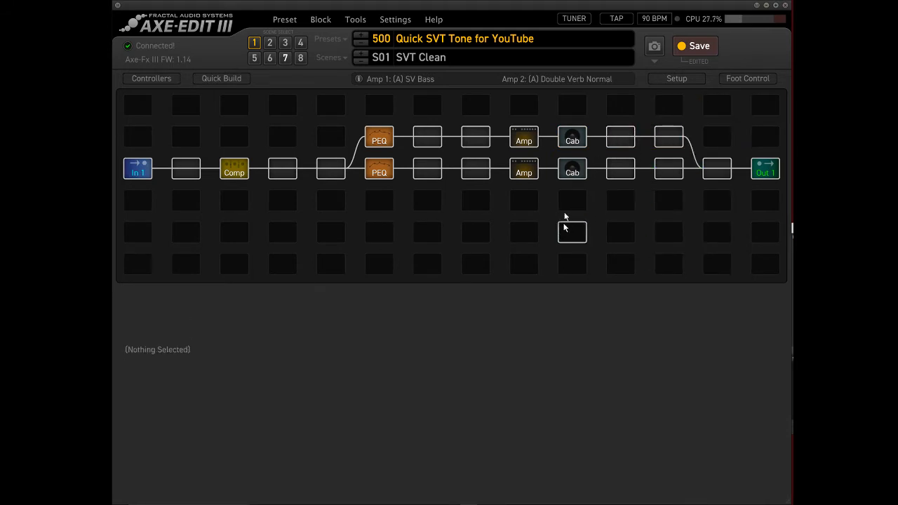
Find the Plexi models in the amp type list and set Amp 2's type to Plexi 50W 6550.
left_click(524, 138)
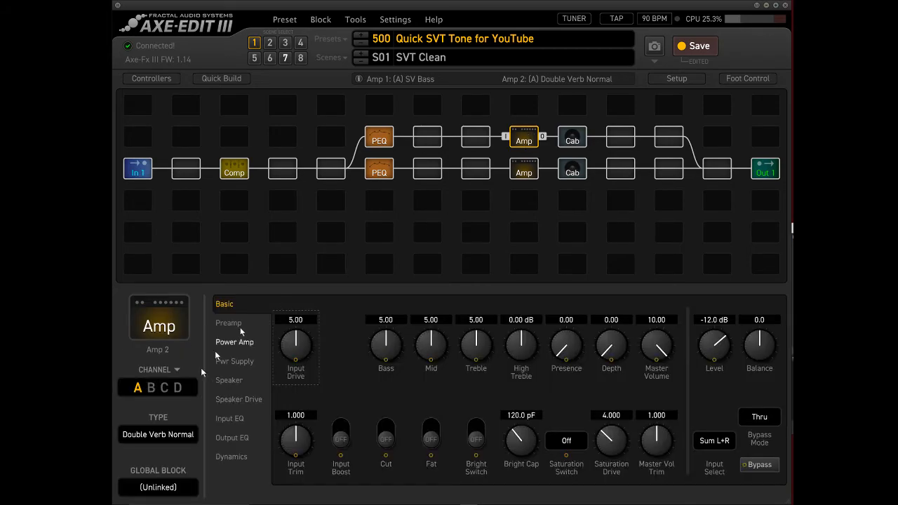
left_click(170, 433)
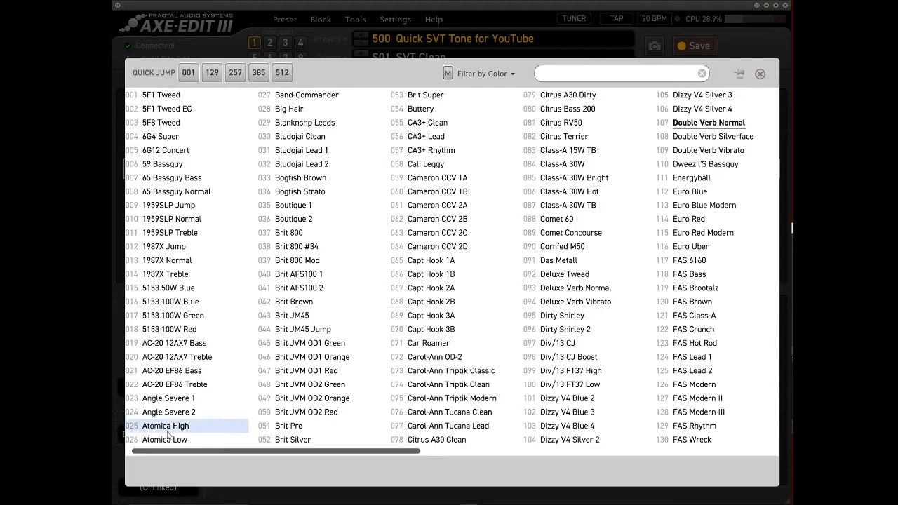
left_click(565, 78)
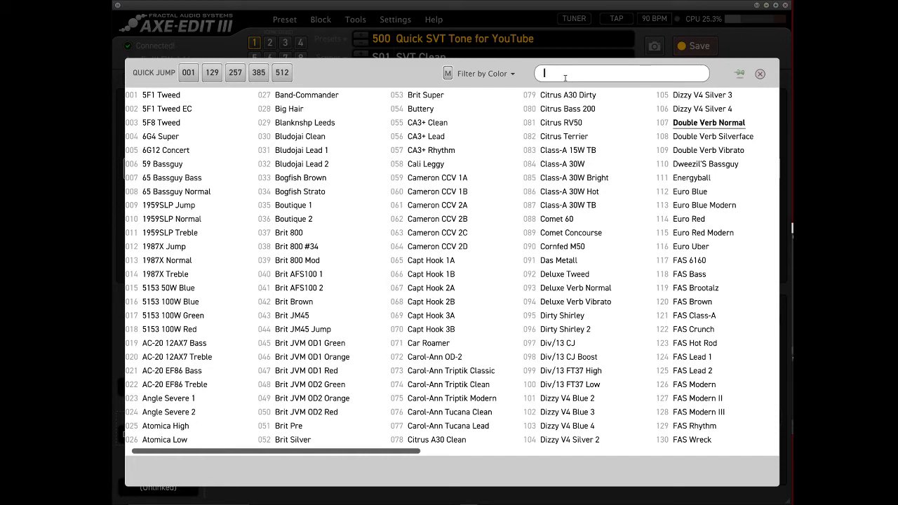
type("plexi")
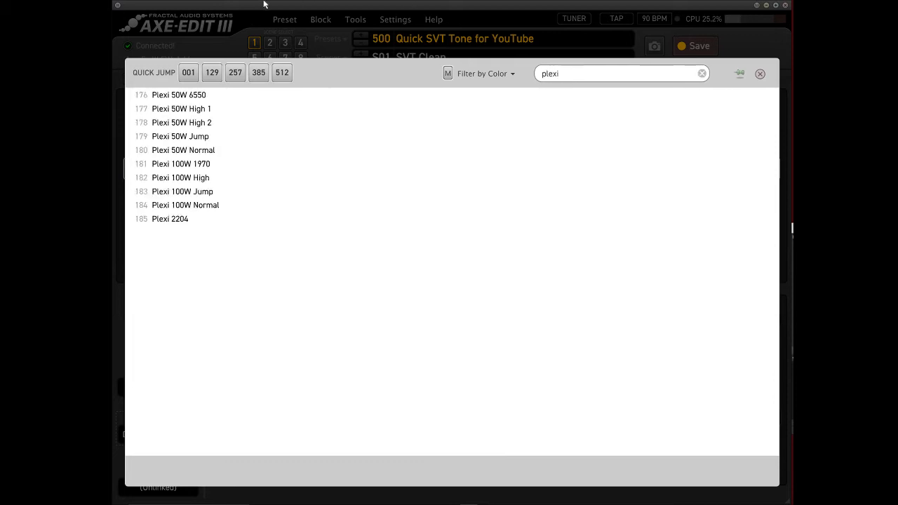
left_click(186, 96)
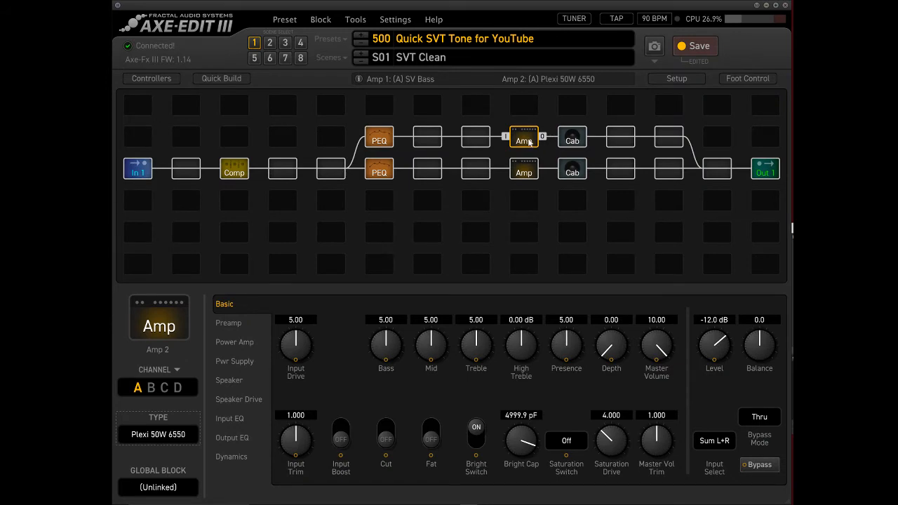
In the Cab 2 block, load Factory 2 number 545 (4x12 Brit 70s GB 313) into the first cab slot.
left_click(568, 138)
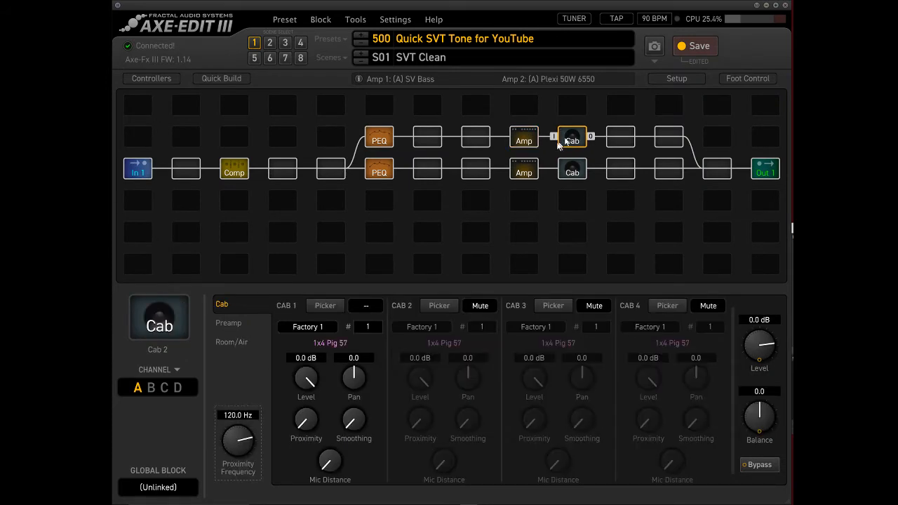
left_click(336, 324)
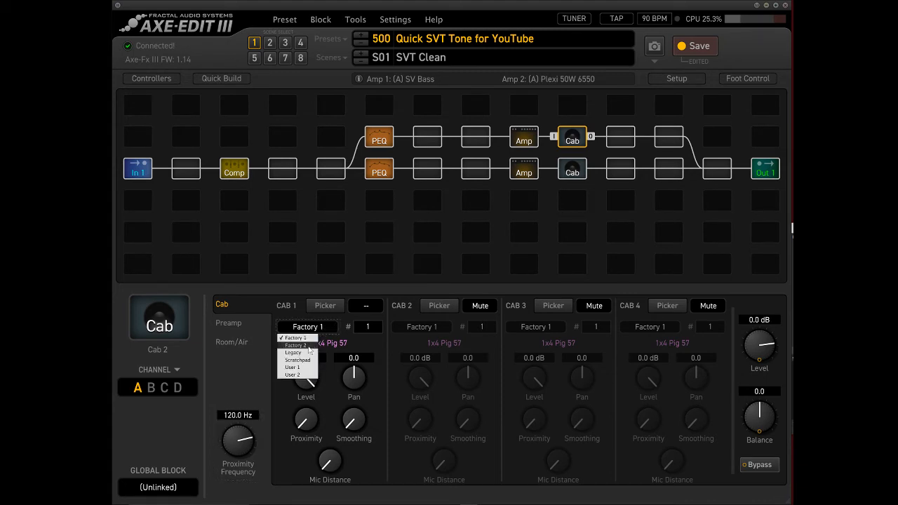
left_click(311, 351)
left_click(367, 326)
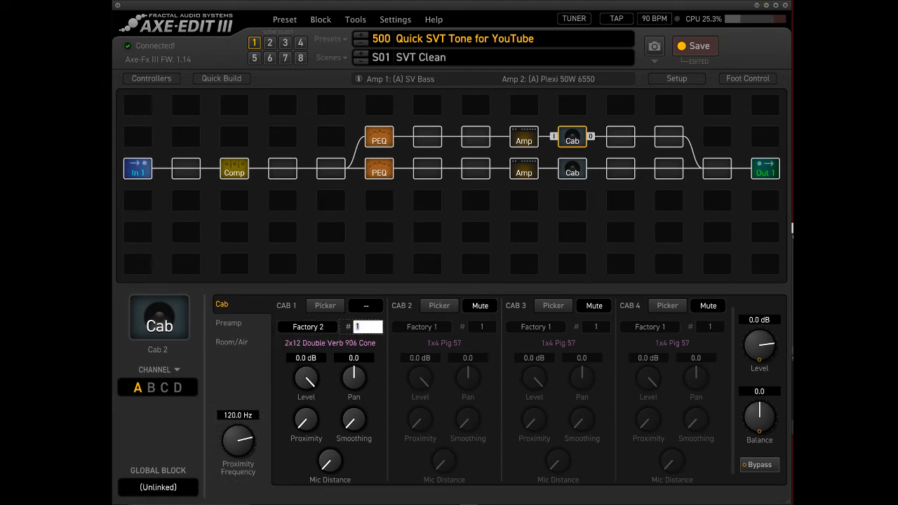
type("545")
key("Return")
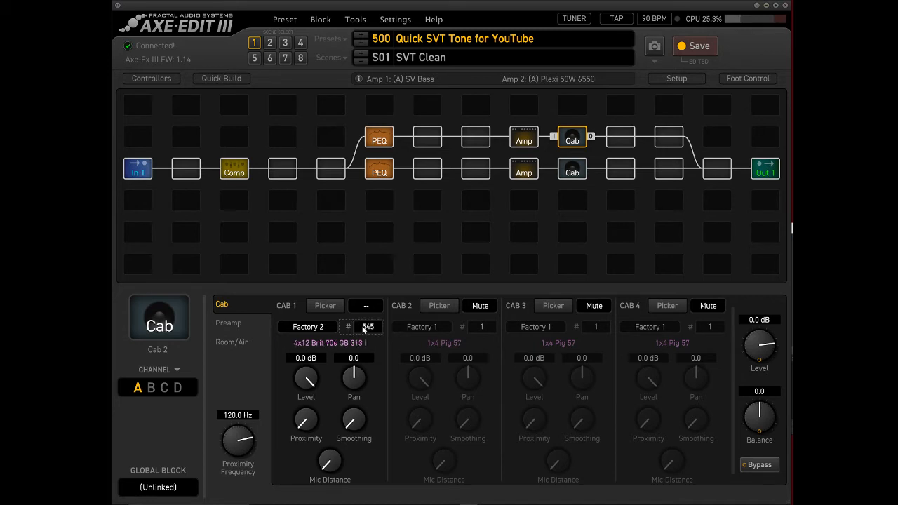
Load Factory 2 number 520 (4x12 Brit 70s GB 57) into the Cab 2 block's second cab slot and unmute that slot.
left_click(472, 327)
left_click(431, 330)
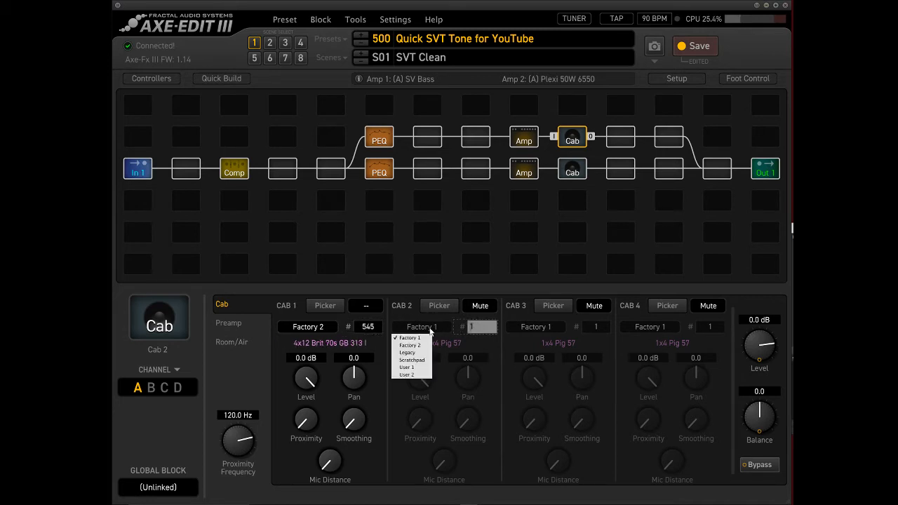
left_click(423, 346)
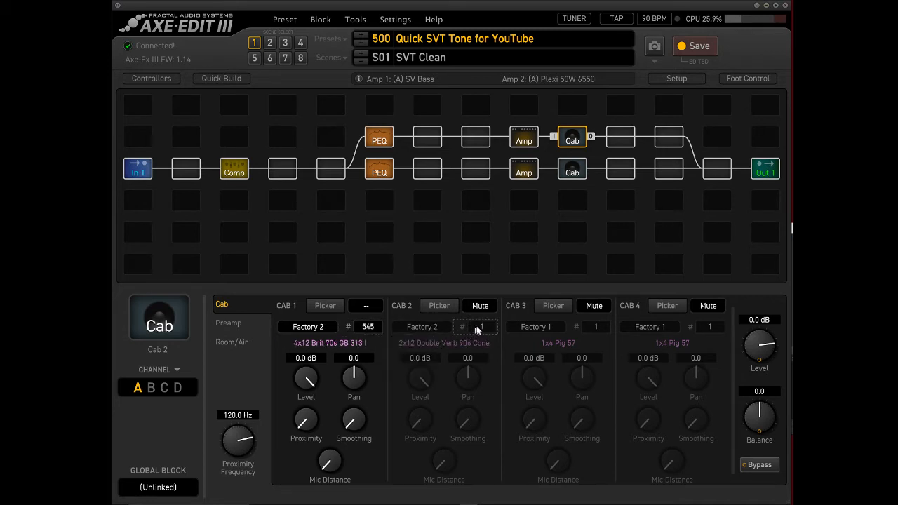
type("520")
key("Return")
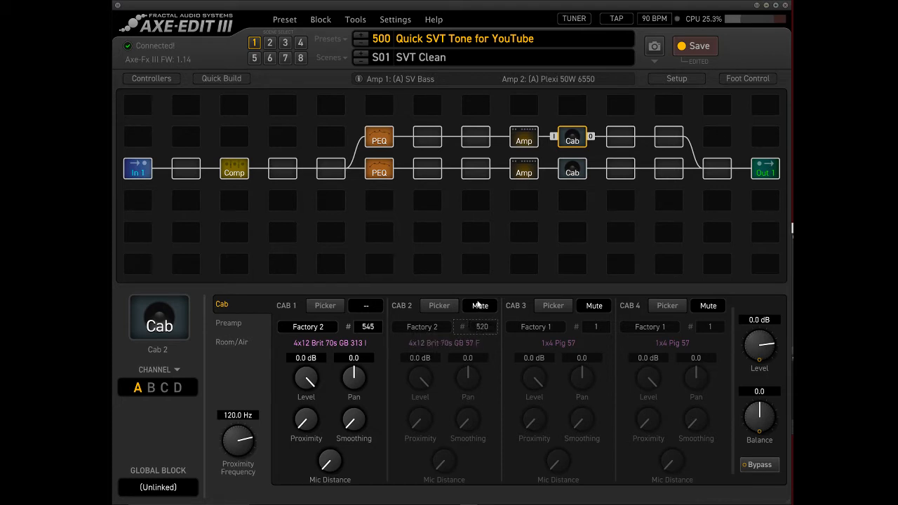
left_click(479, 306)
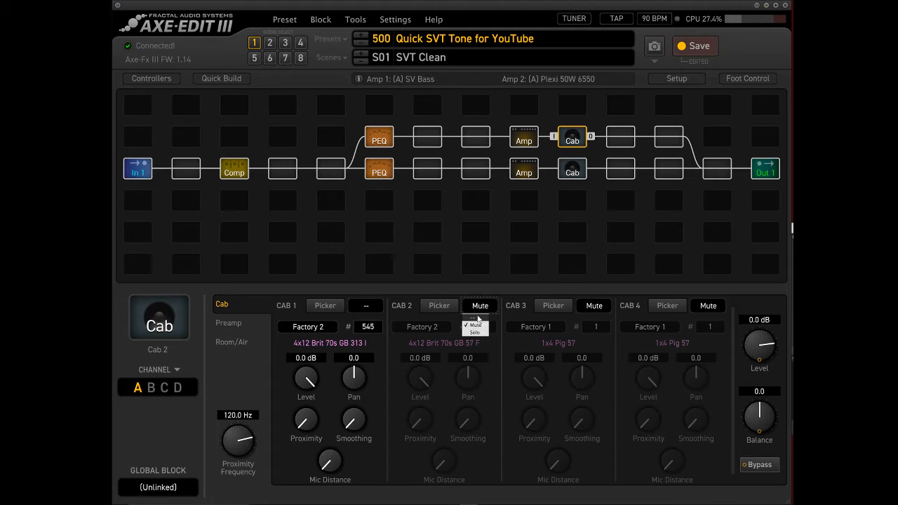
left_click(478, 325)
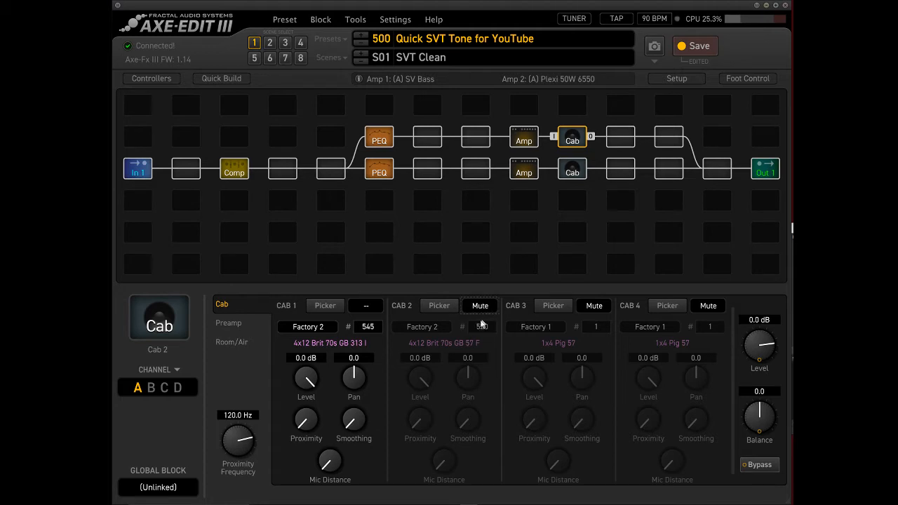
left_click(474, 309)
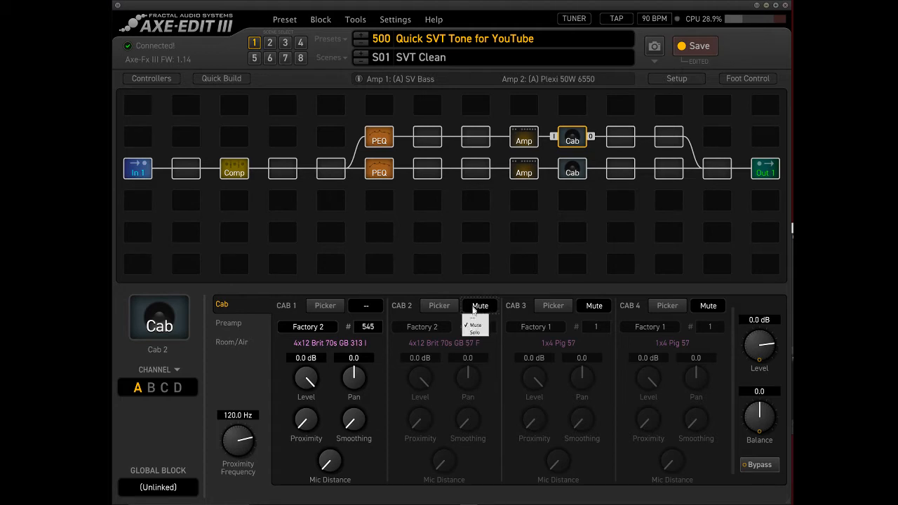
left_click(475, 316)
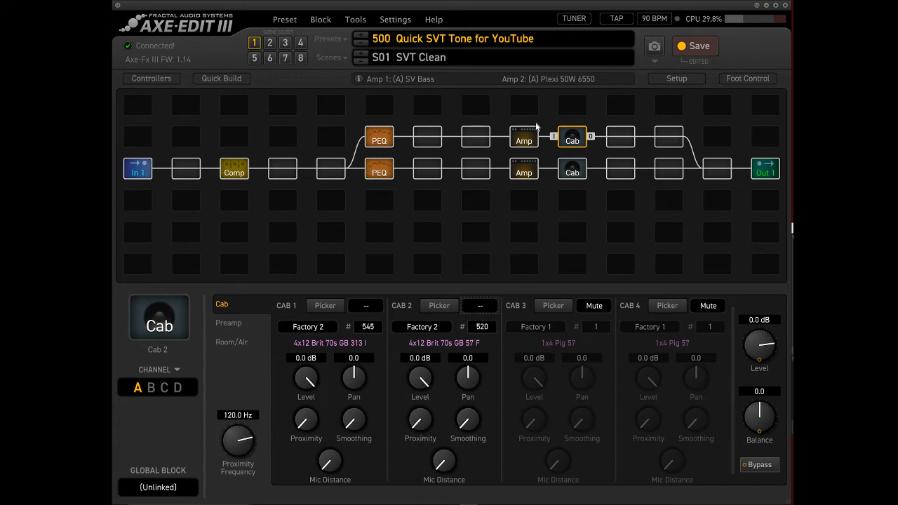
Lower Amp 2's level to -30.9 dB and set the bypass mode of both Amp 1 and Amp 2 to Mute.
left_click(535, 131)
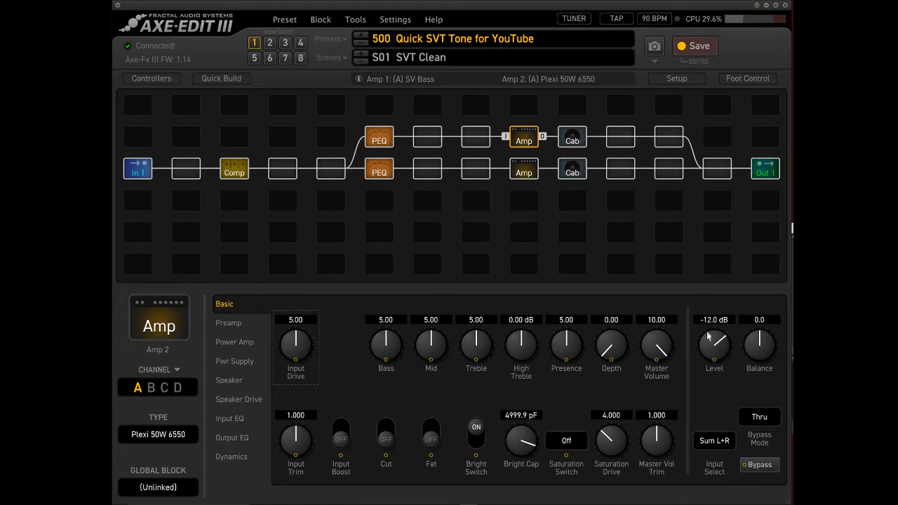
left_click_drag(708, 337, 729, 421)
left_click(525, 169)
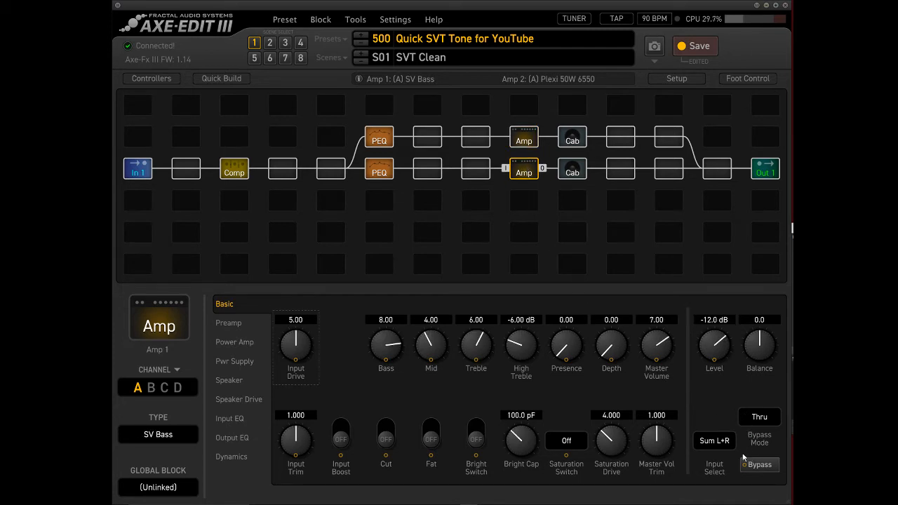
left_click(760, 419)
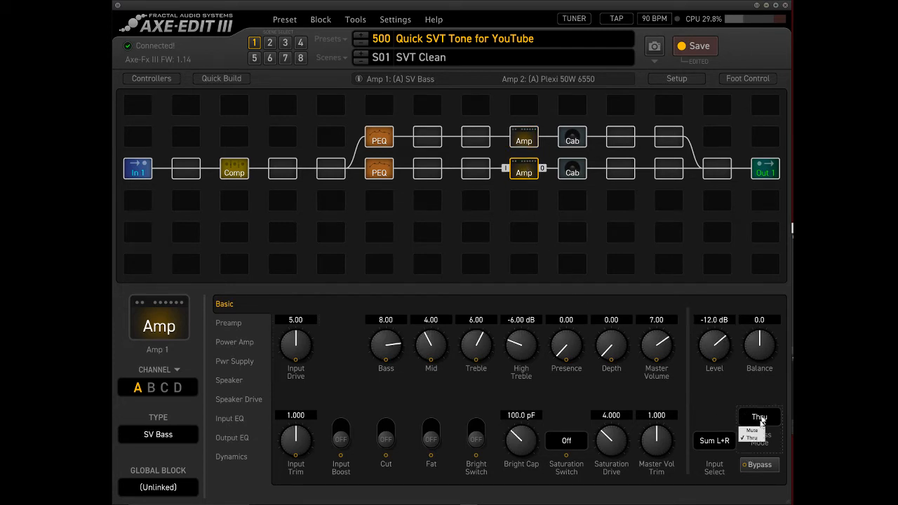
left_click(757, 438)
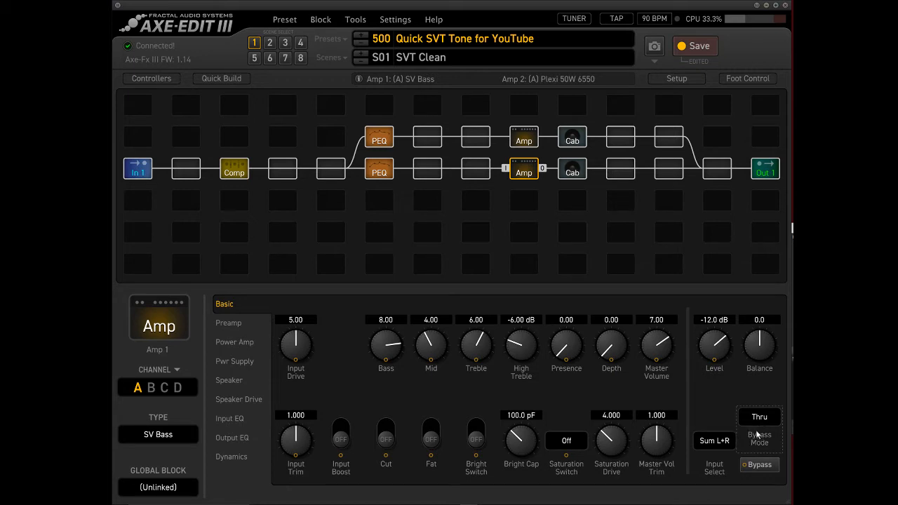
left_click(764, 419)
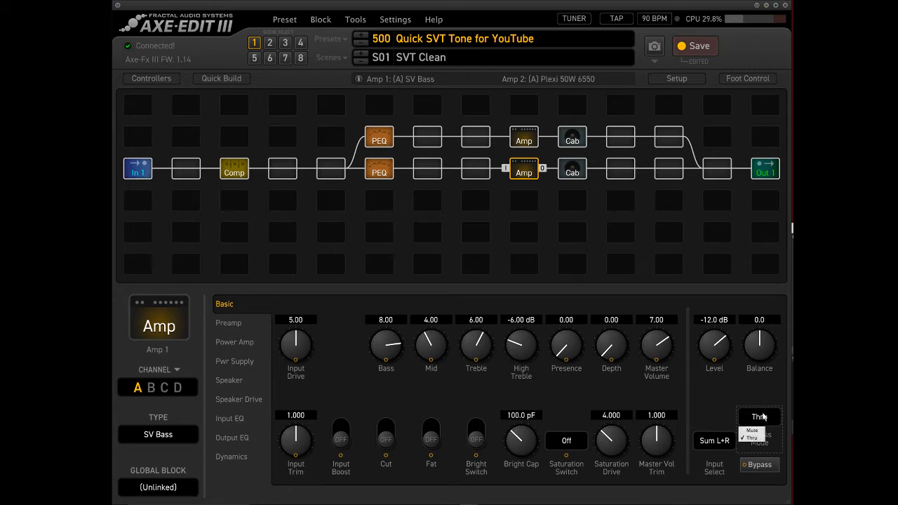
left_click(762, 429)
left_click(520, 135)
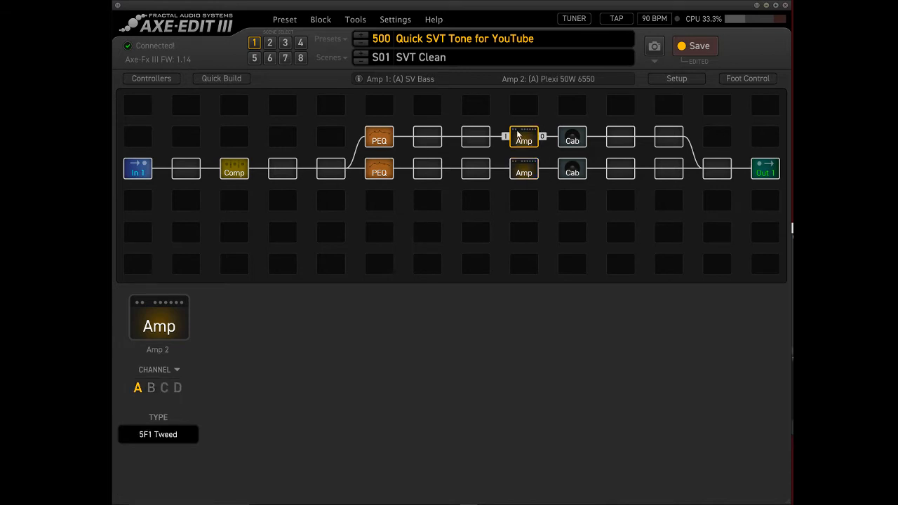
left_click(758, 418)
left_click(754, 430)
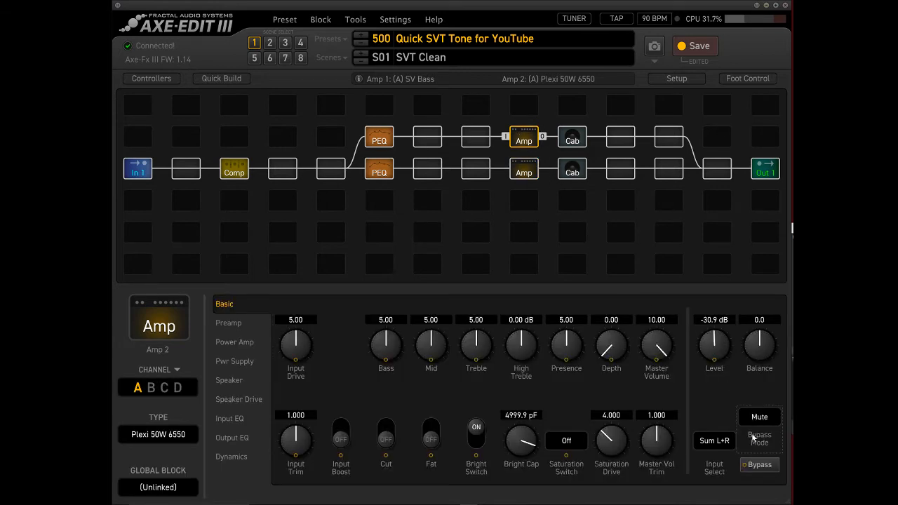
Bypass Amp 1 to hear Amp 2 alone, and raise Amp 2's level to -25.4 dB.
left_click(523, 170)
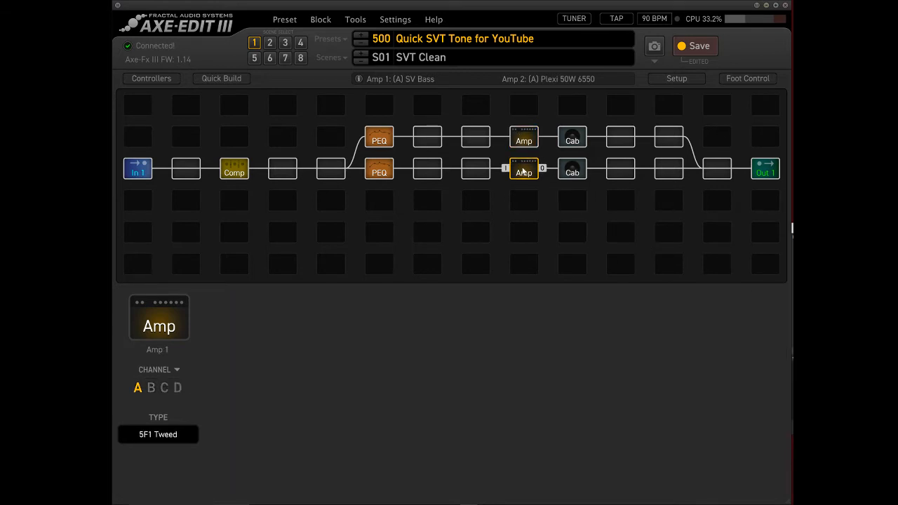
key("space")
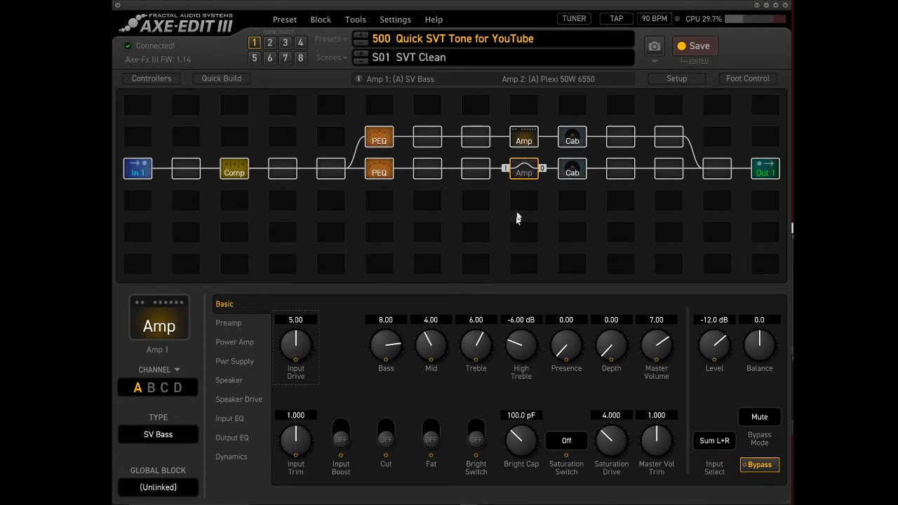
left_click(526, 144)
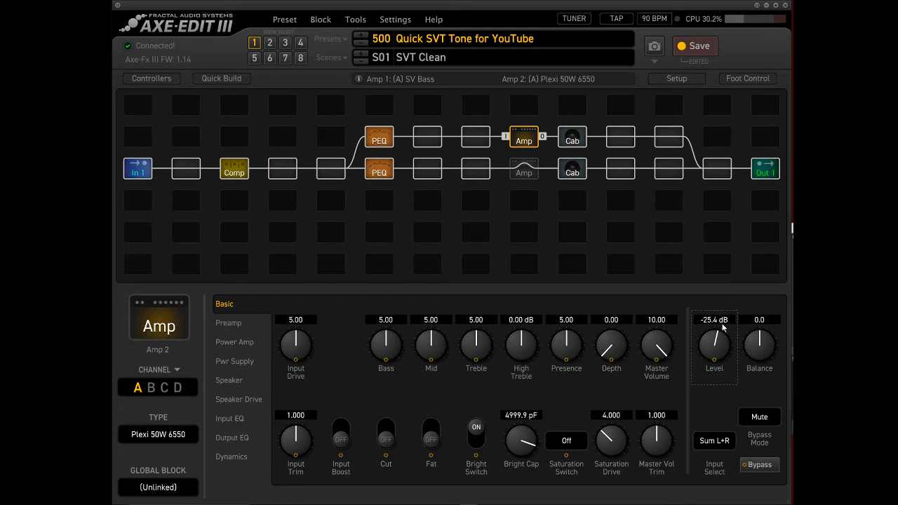
Engage Amp 1 and bypass Amp 2 for comparison, then bypass Amp 1 as well.
double_click(524, 170)
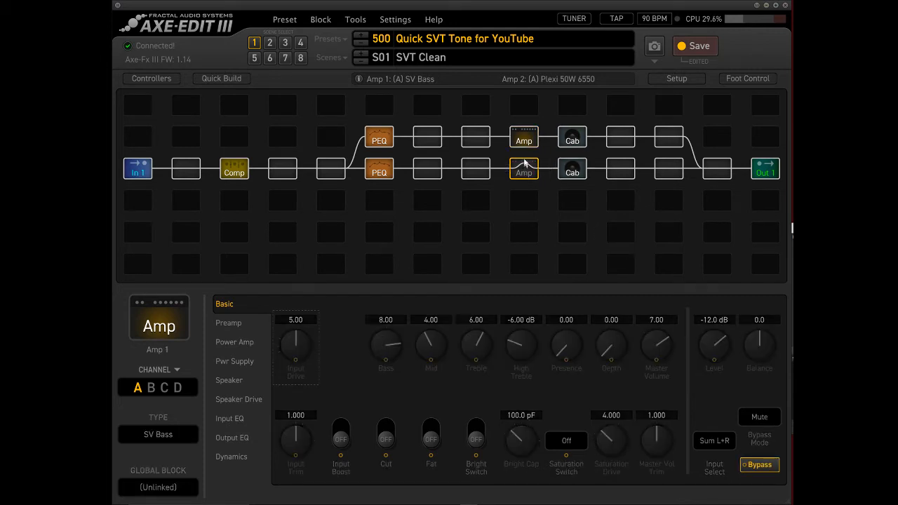
left_click(531, 137)
double_click(531, 136)
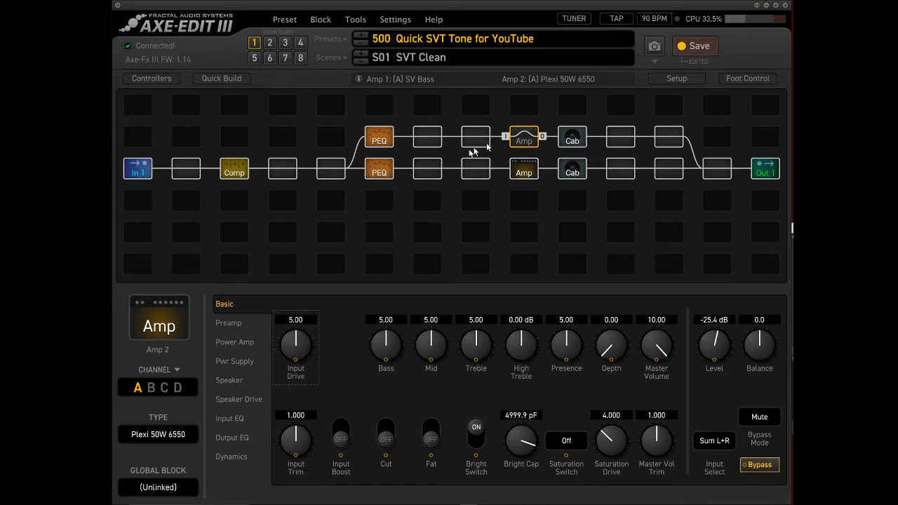
double_click(527, 167)
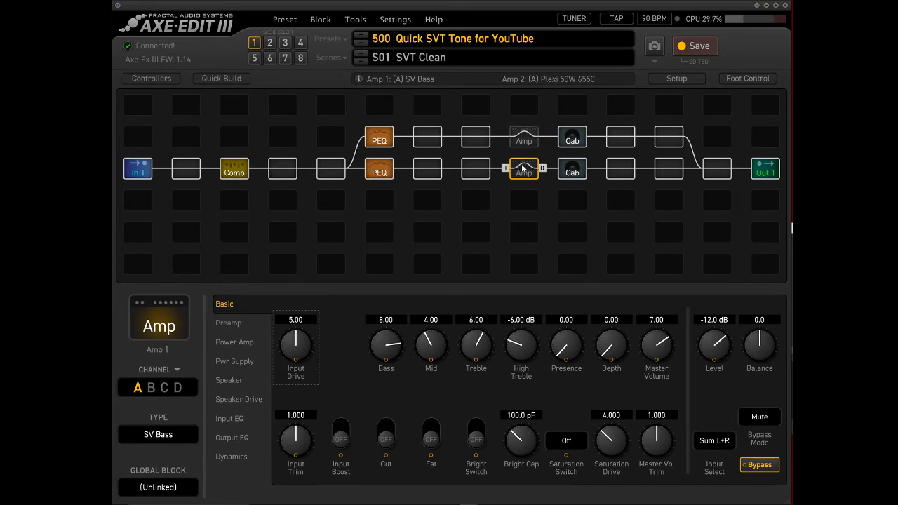
In Parametric EQ 1, set the band 5 shelving frequency to 1000 Hz and its gain to -12 dB.
left_click(377, 170)
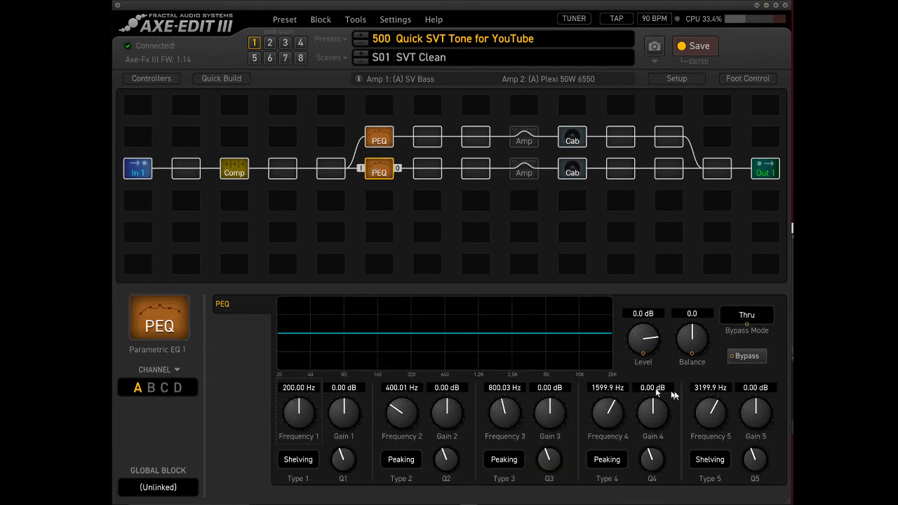
double_click(716, 390)
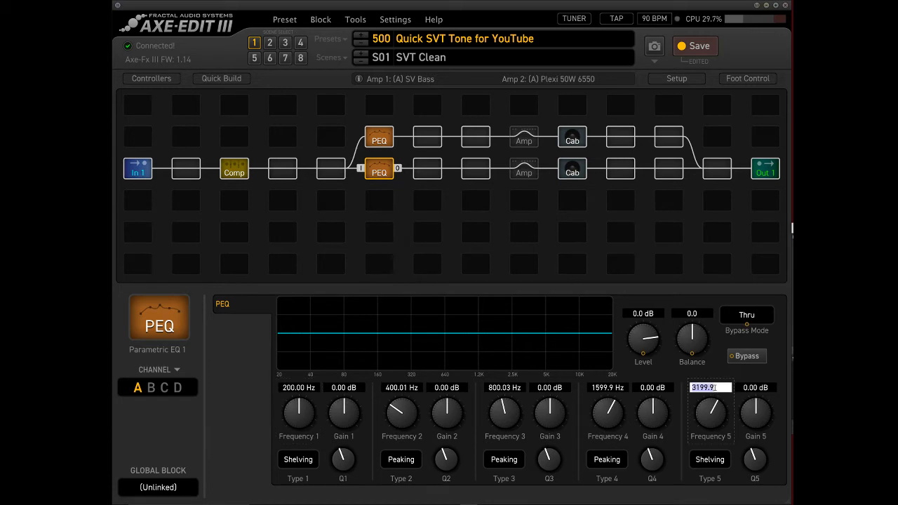
type("1000")
key("Return")
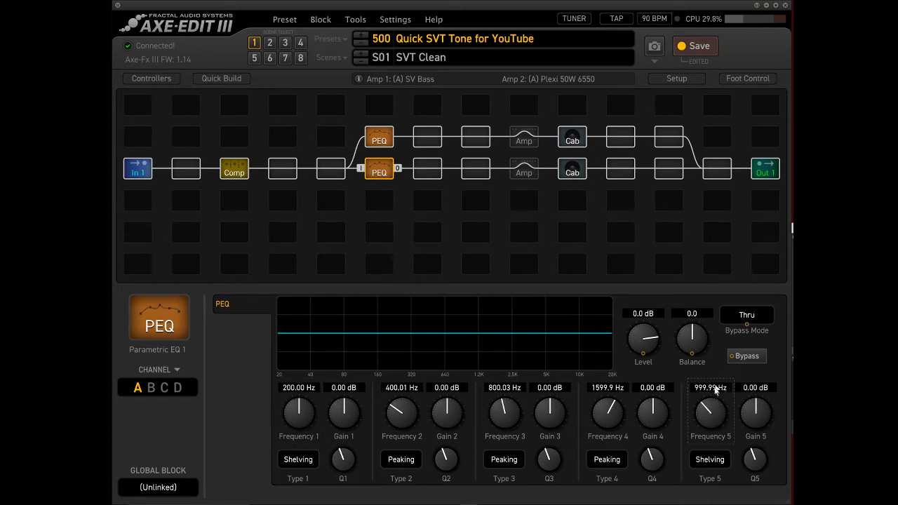
left_click_drag(752, 417, 757, 500)
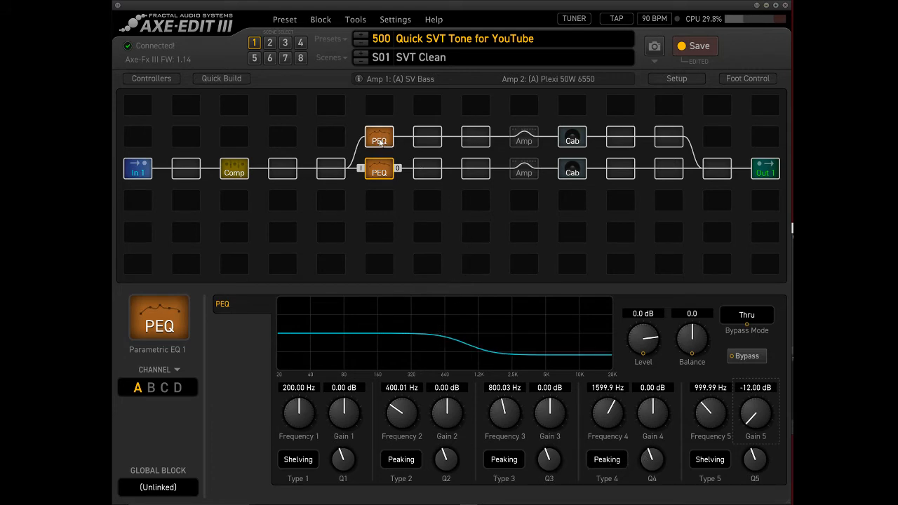
Re-engage Amp 1 to hear the filtered SVT path, and reopen the Parametric EQ 1 settings.
left_click(525, 174)
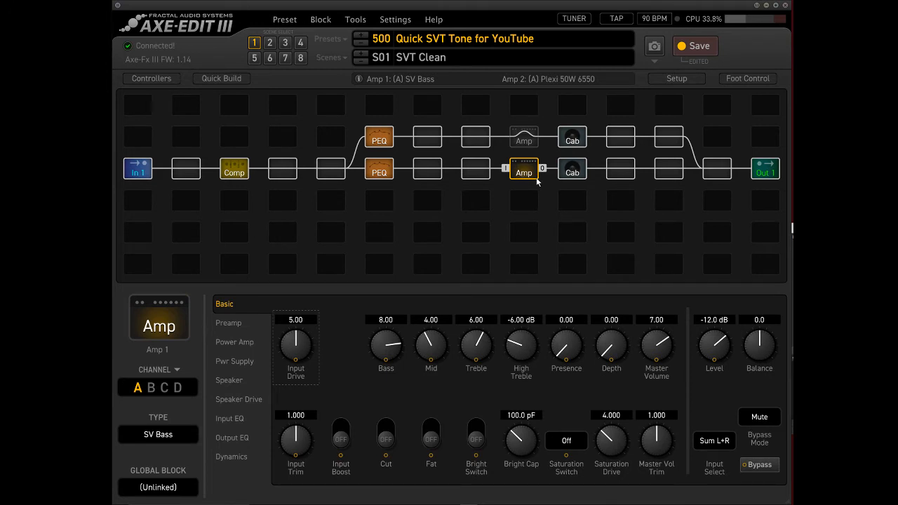
left_click(386, 174)
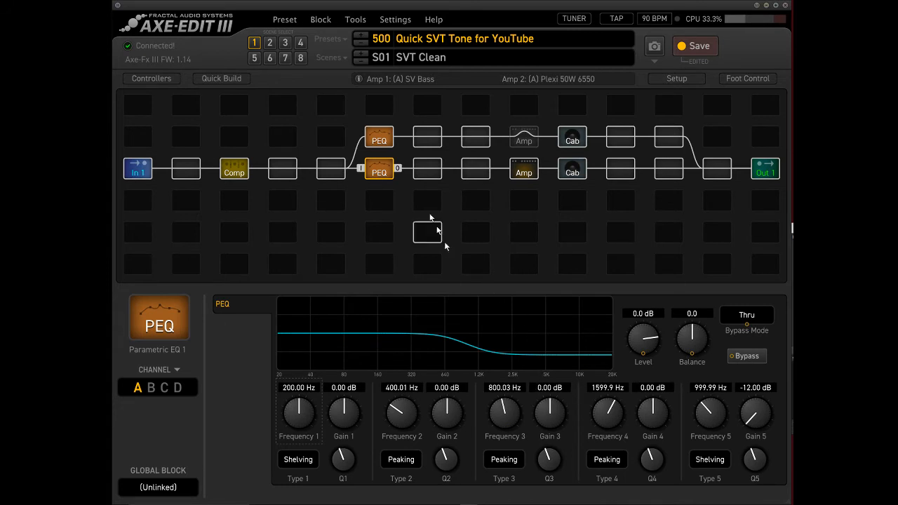
In Parametric EQ 2, set the band 1 shelving frequency to 1000 Hz and its gain to -12 dB.
left_click(379, 140)
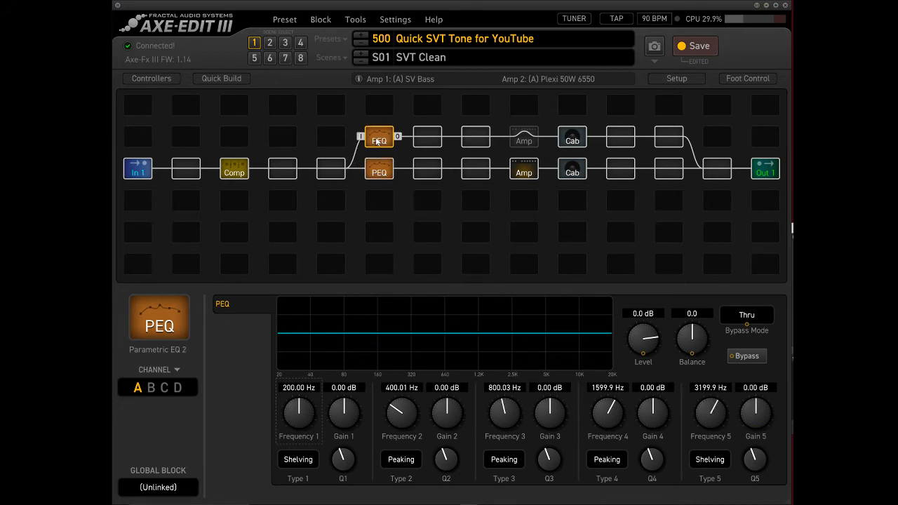
left_click(300, 390)
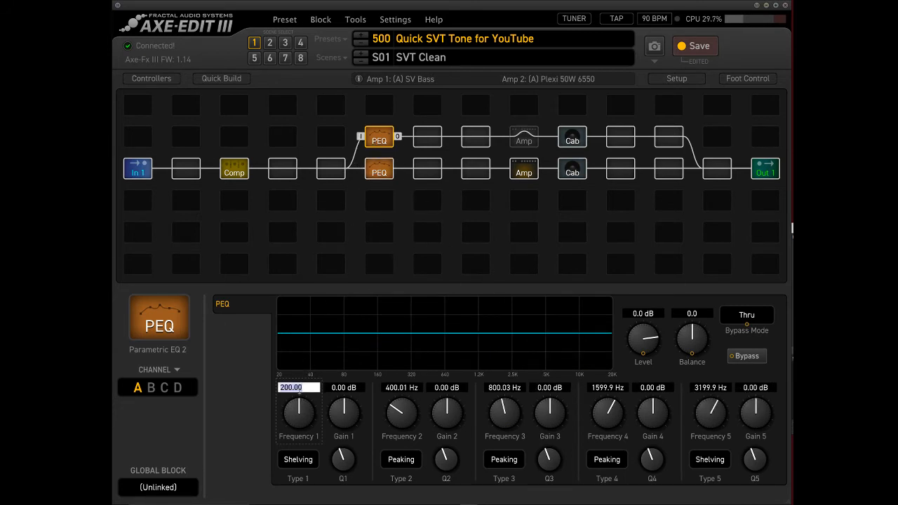
type("1000")
key("Return")
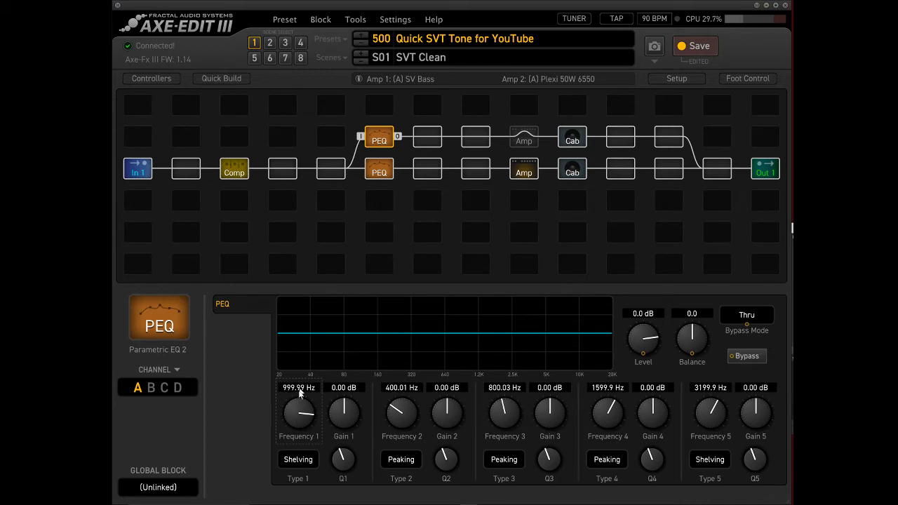
left_click_drag(339, 421, 347, 504)
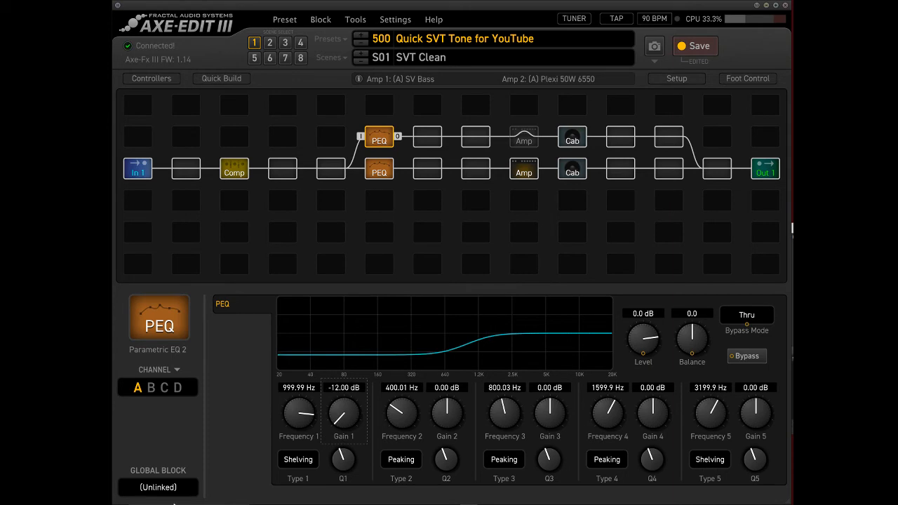
Engage Amp 2 with Amp 1 bypassed, and set Amp 2's input drive to 7.34, master volume to 9.27 and mid to 6.13.
left_click(530, 143)
left_click(523, 142)
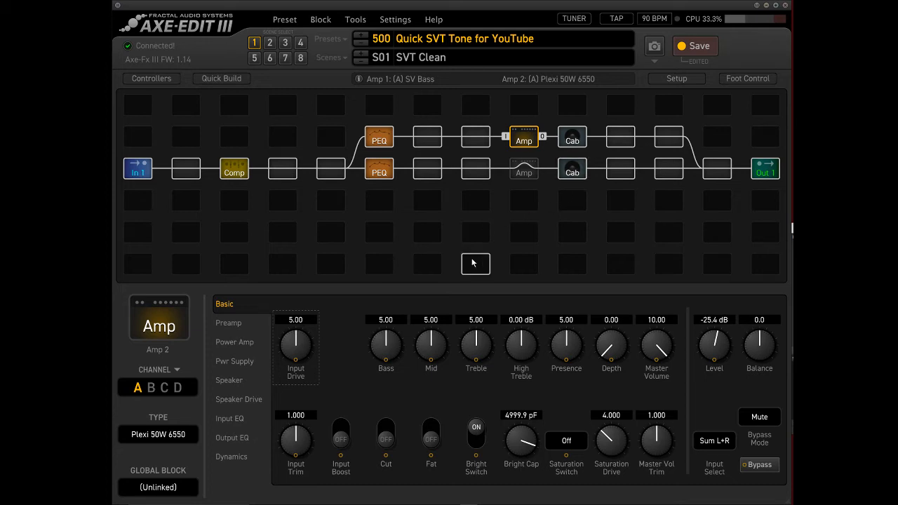
left_click_drag(296, 347, 305, 314)
left_click_drag(300, 339, 301, 328)
left_click_drag(657, 350, 656, 363)
left_click_drag(301, 356, 302, 341)
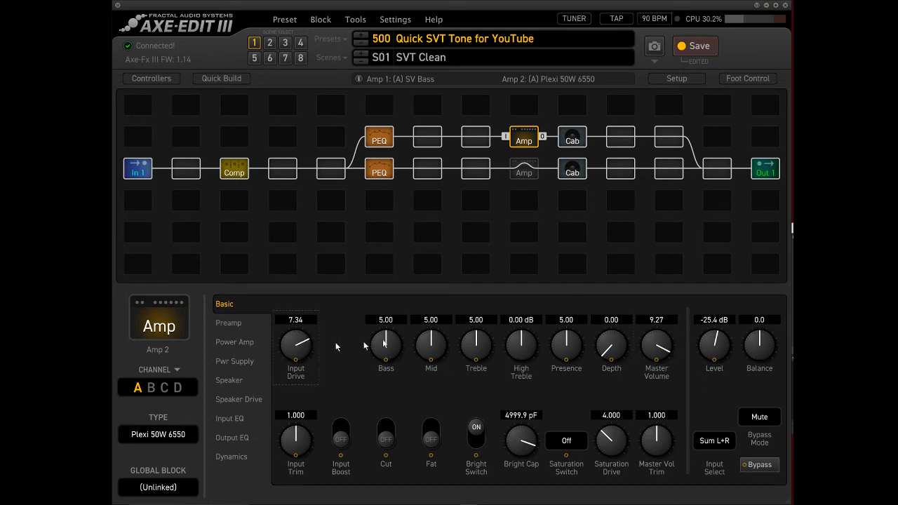
left_click_drag(442, 341, 450, 309)
Bypass Parametric EQ 2 to hear Amp 2 unfiltered, and re-engage it for comparison.
left_click(385, 140)
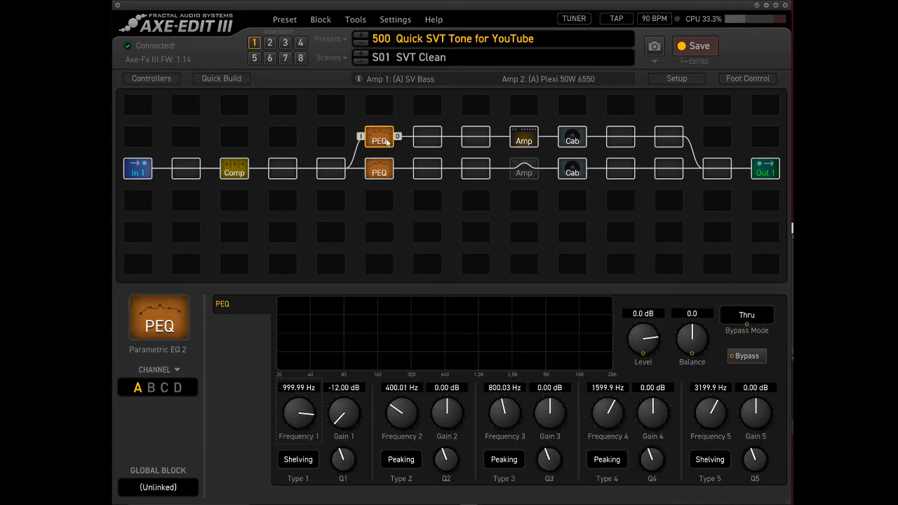
left_click(384, 140, "ctrl")
left_click(524, 139)
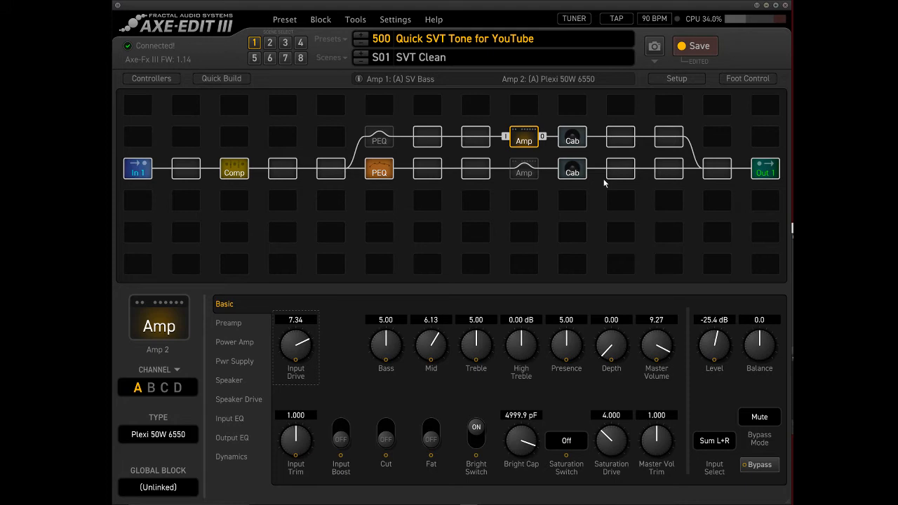
left_click(379, 135)
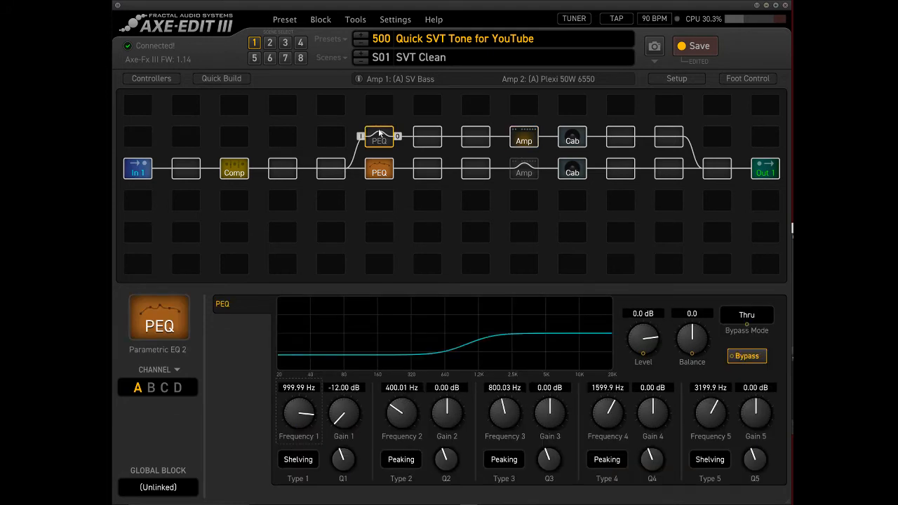
left_click(380, 135, "ctrl")
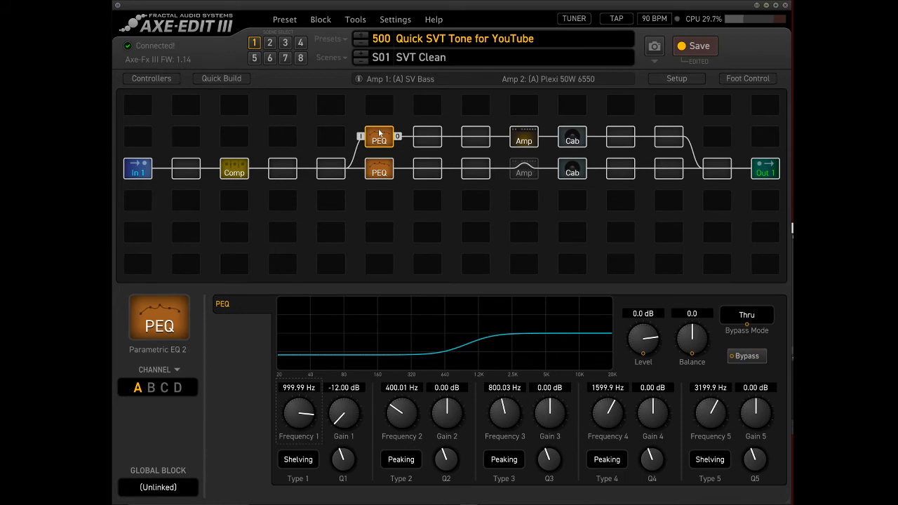
Re-engage Amp 1 to hear both paths together, and raise Amp 2's level to -16.0 dB.
left_click(529, 176)
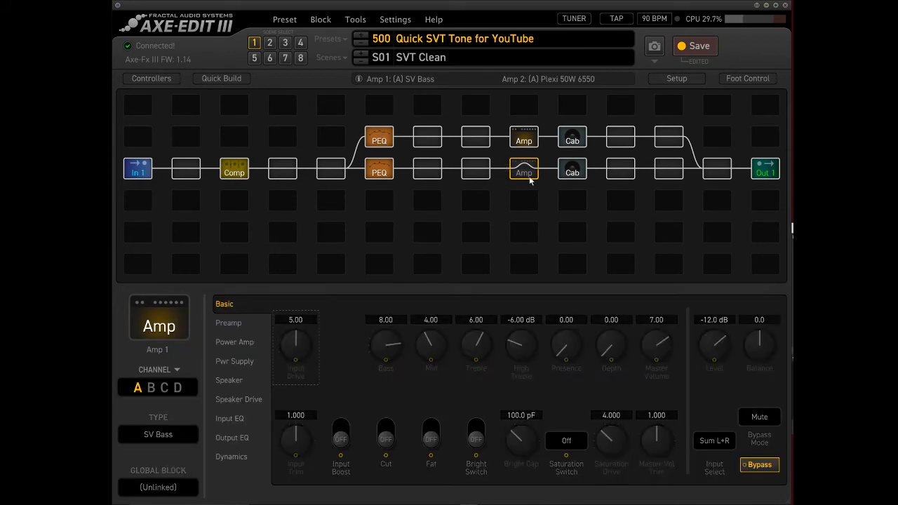
left_click(529, 176, "ctrl")
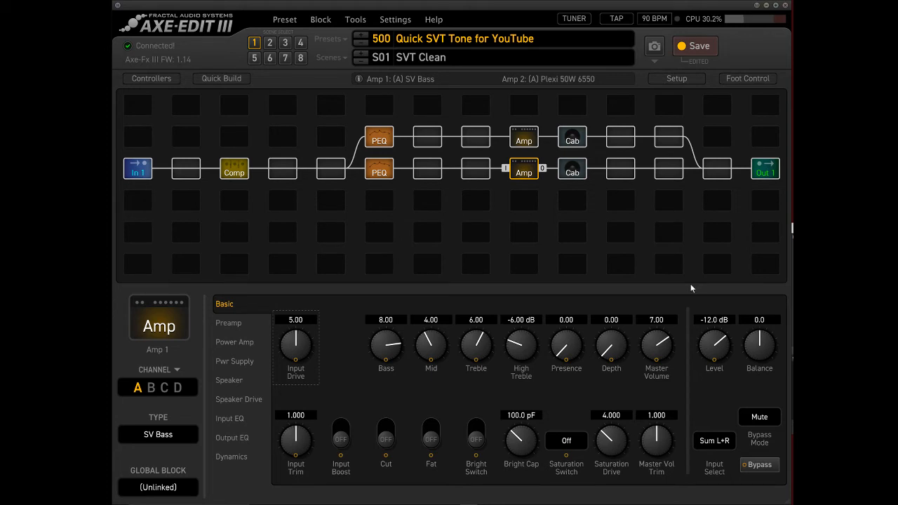
left_click(524, 139)
left_click_drag(720, 346, 711, 310)
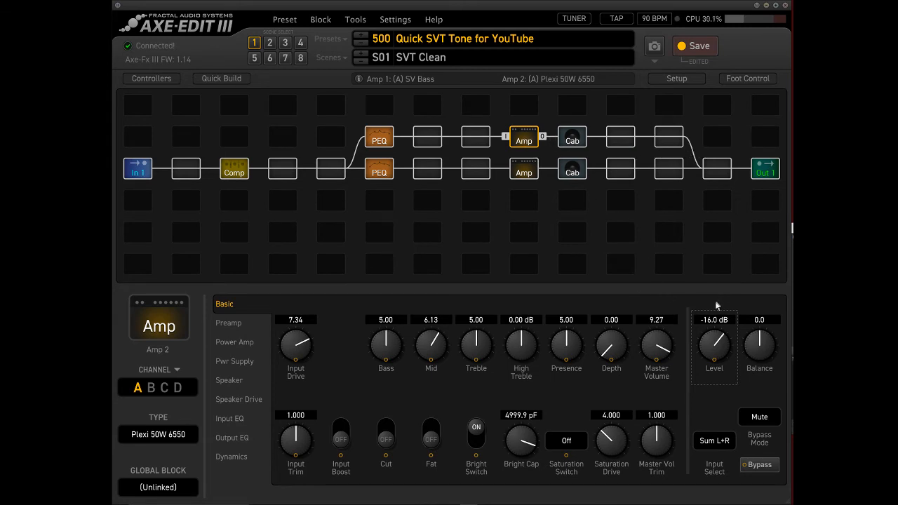
Lower the band 1 shelving frequency in Parametric EQ 2 to 500 Hz.
left_click(379, 137)
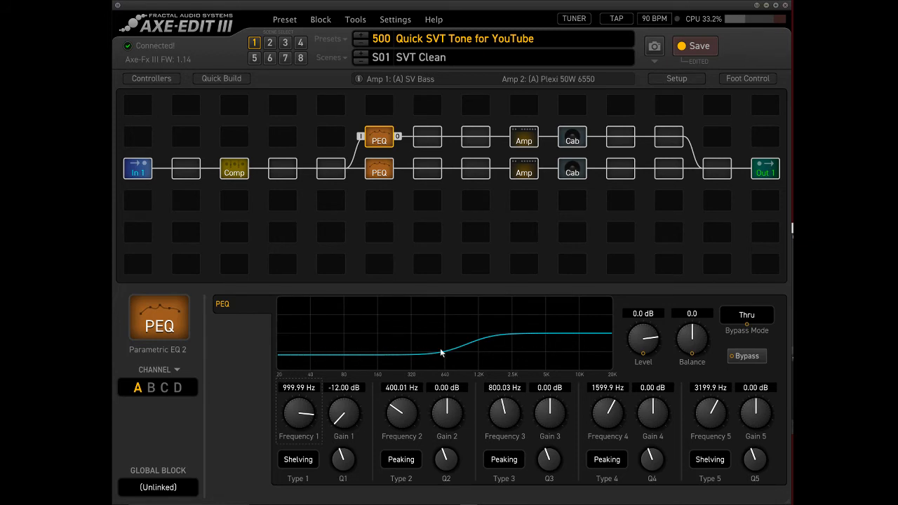
double_click(298, 388)
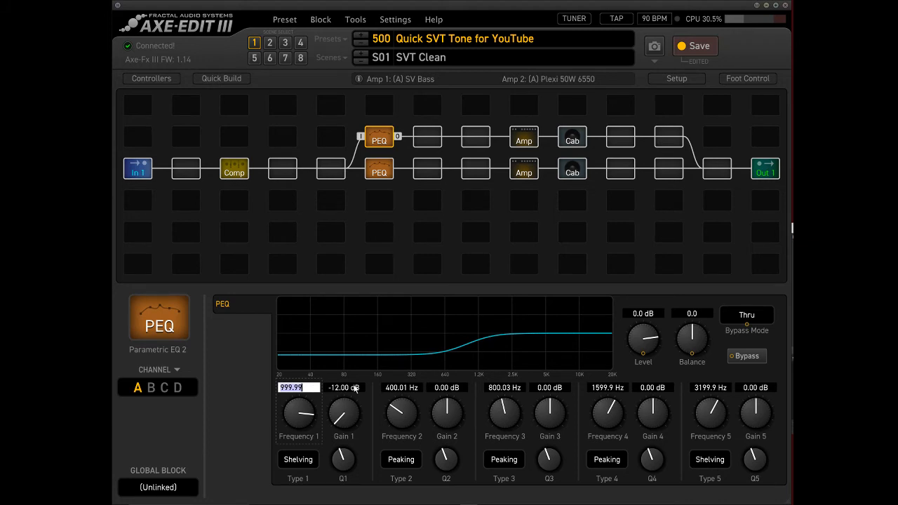
type("500")
key("Return")
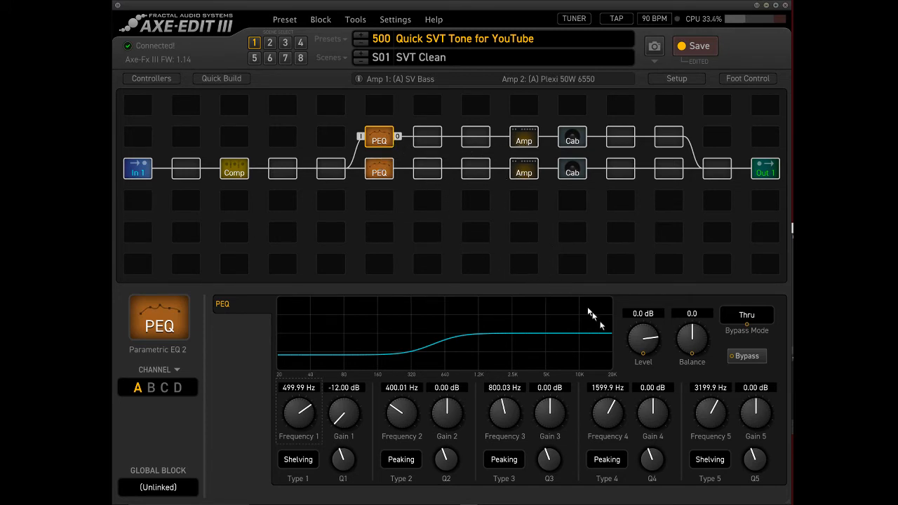
Set Parametric EQ 2's band 5 to 4000 Hz with -12 dB gain, lower its frequency to about 3072 Hz, and open Amp 1's settings.
double_click(707, 388)
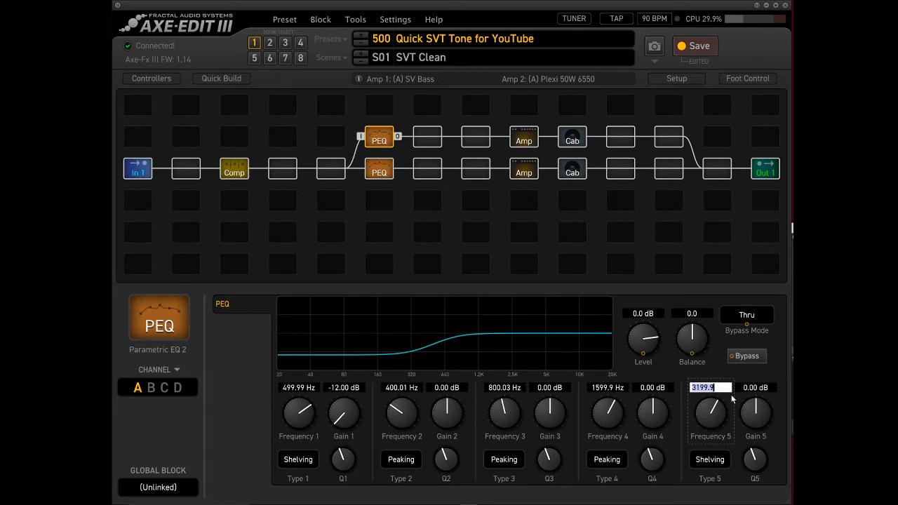
type("4000")
key("Return")
left_click_drag(763, 412, 763, 449)
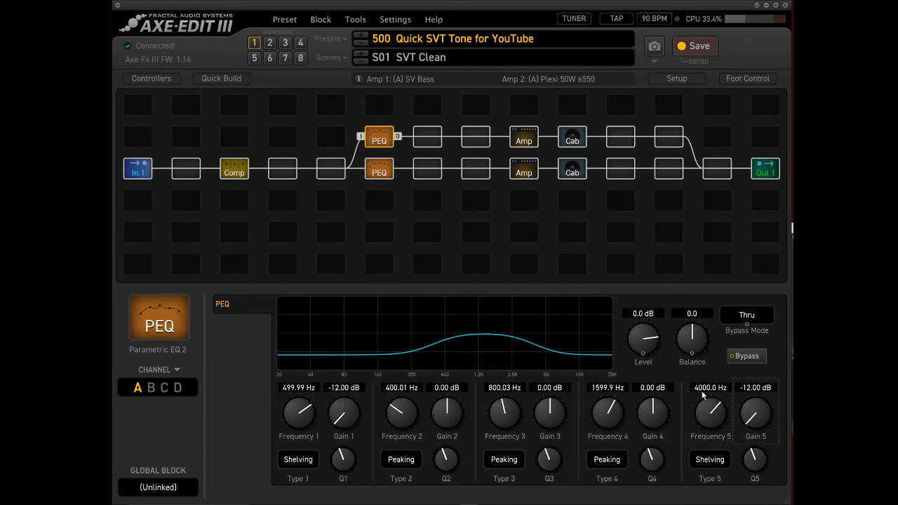
left_click_drag(707, 419, 709, 431)
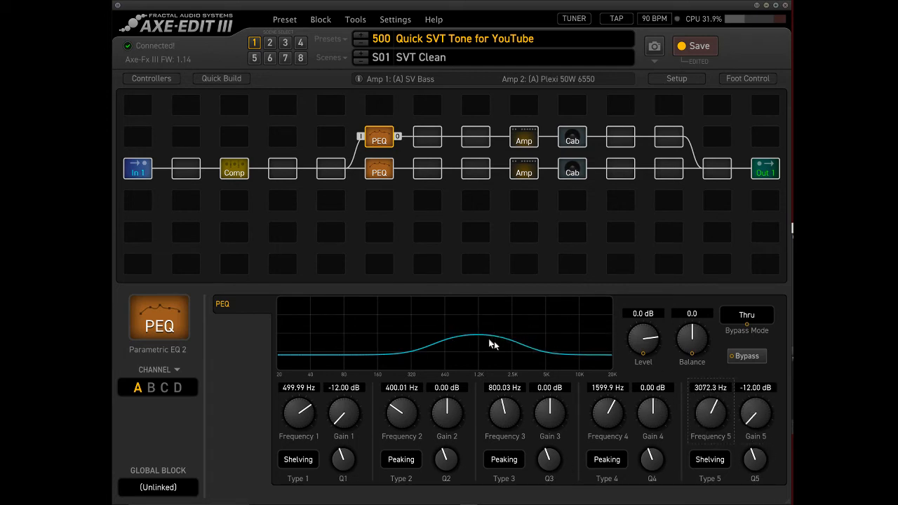
left_click(523, 171)
double_click(523, 171)
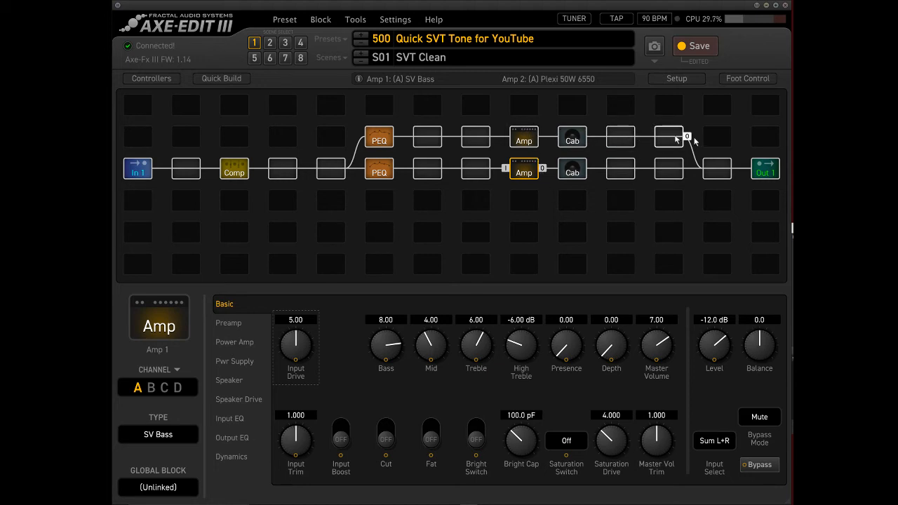
Insert a Reverb 1 block directly after the cab in the Plexi path.
left_click(618, 143)
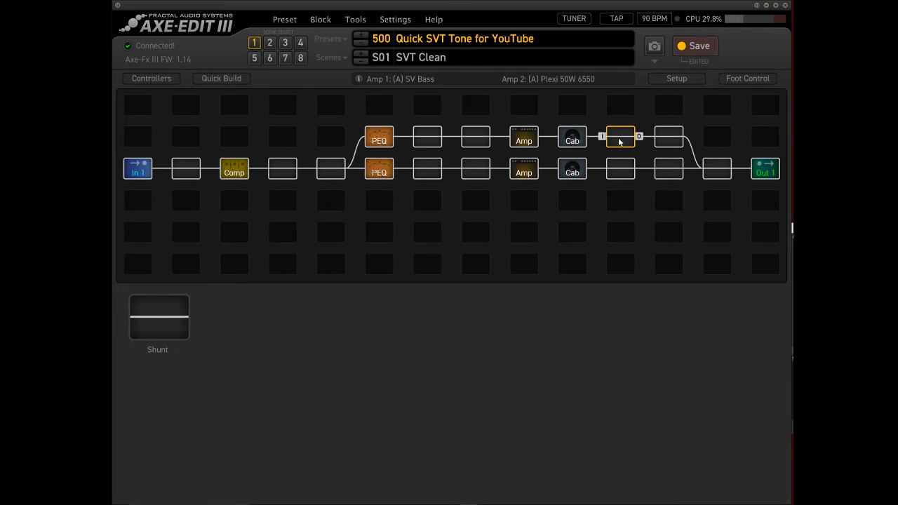
right_click(619, 142)
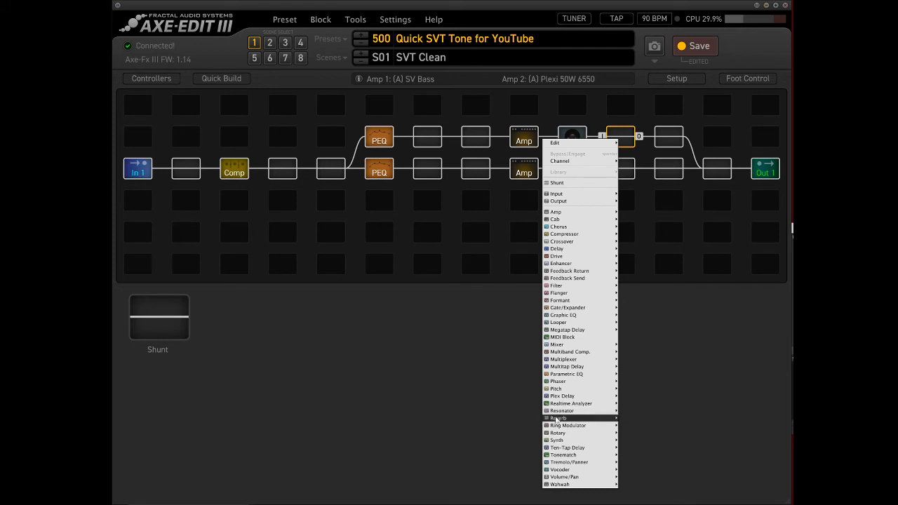
mouse_move(556, 418)
left_click(636, 415)
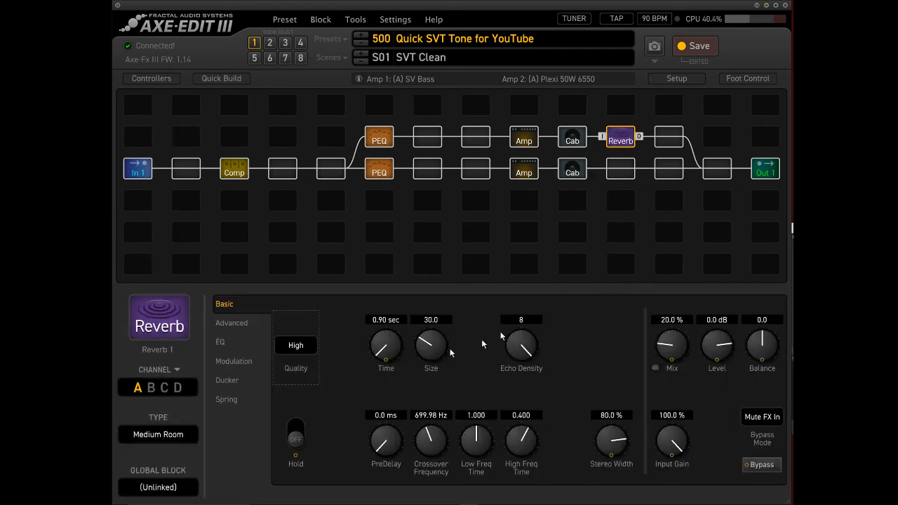
Try a time of 4.5 seconds for Reverb 1.
left_click(387, 320)
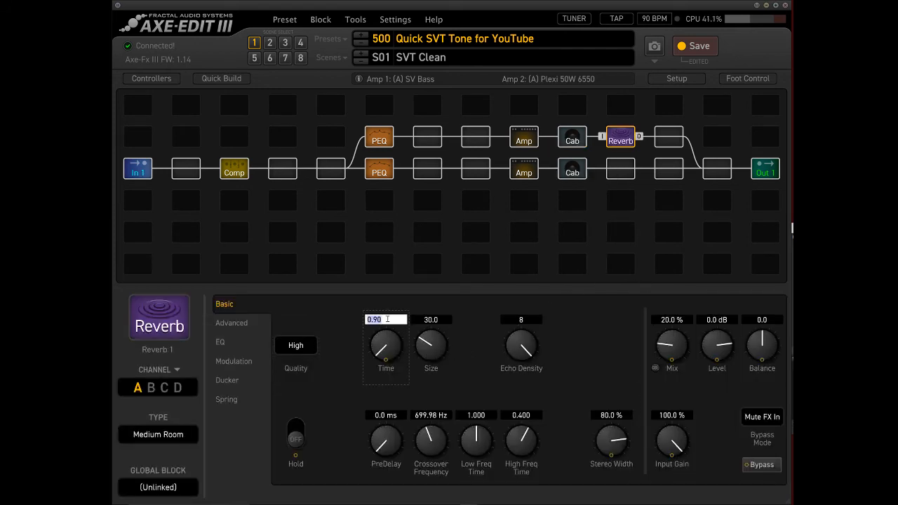
type("4.5")
key("Return")
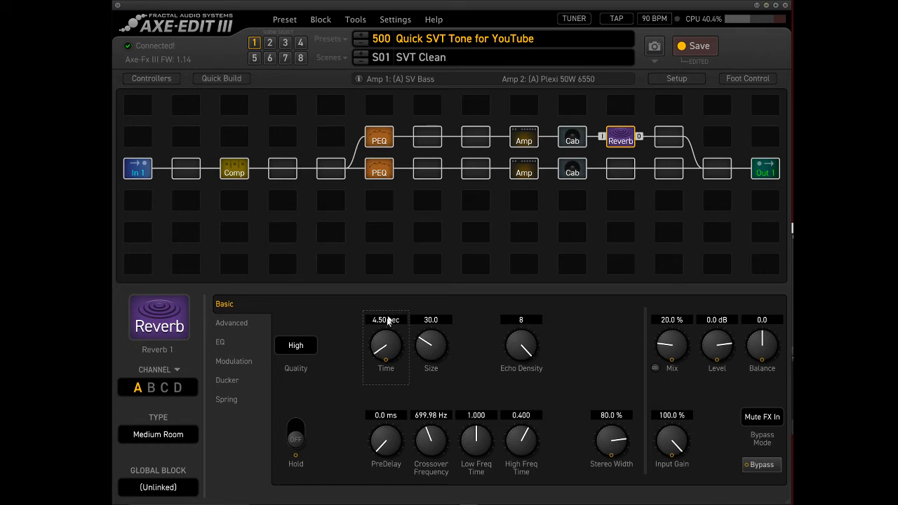
left_click(387, 320)
type("1.5")
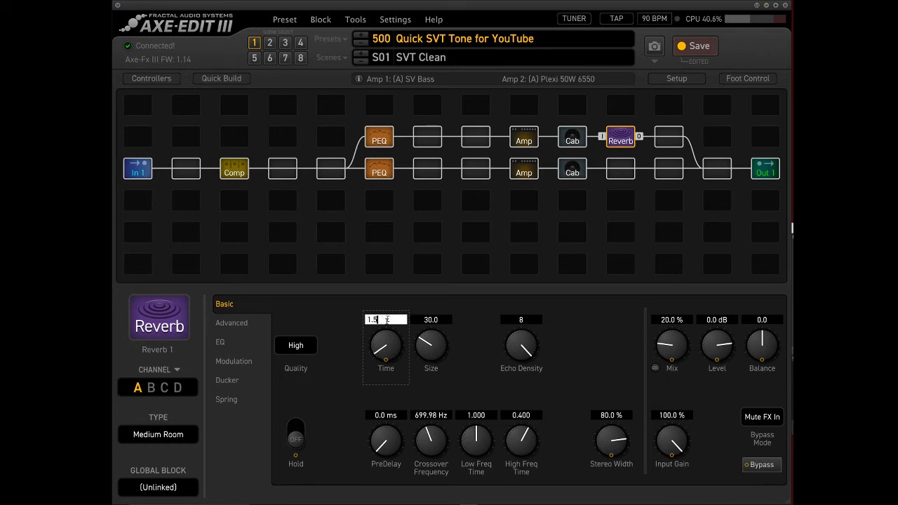
key("Escape")
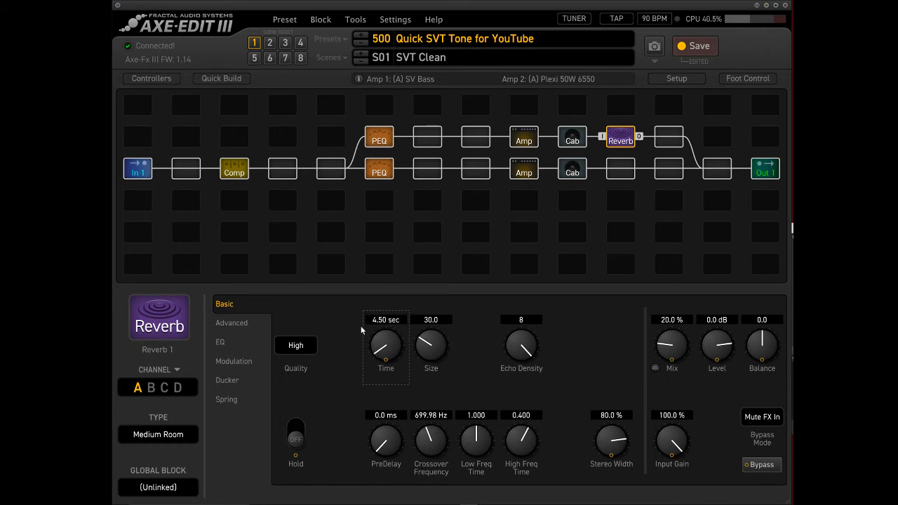
Set the Reverb 1 time to 1.5 seconds.
left_click(387, 320)
type("1")
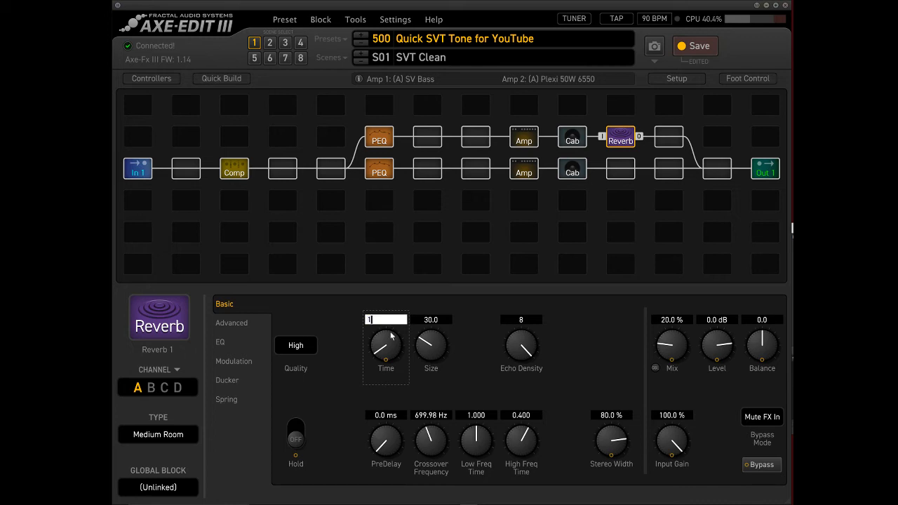
type(".5")
key("Return")
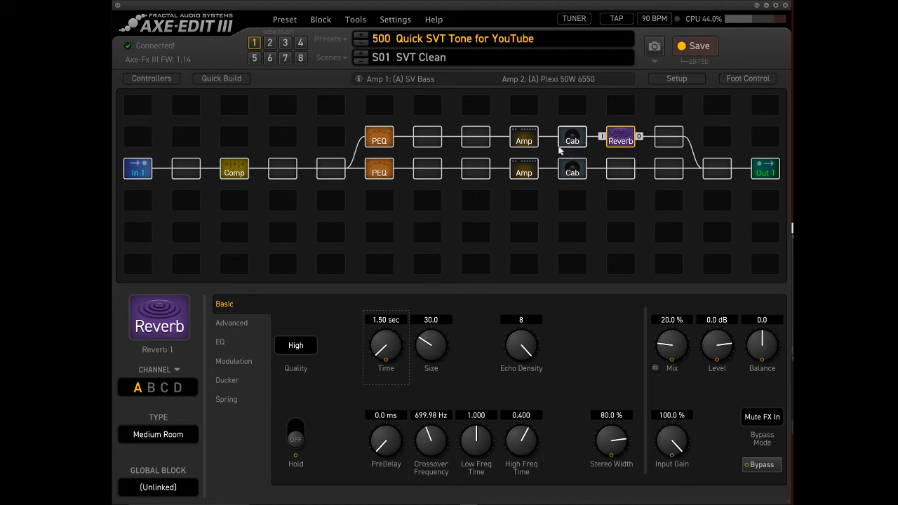
Lower Amp 2's level to -22.4 dB.
left_click(527, 141)
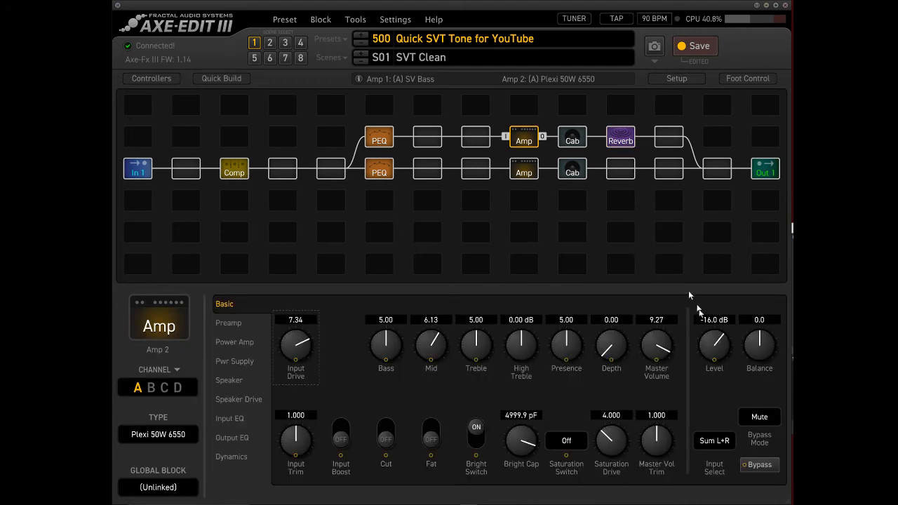
left_click_drag(715, 346, 719, 373)
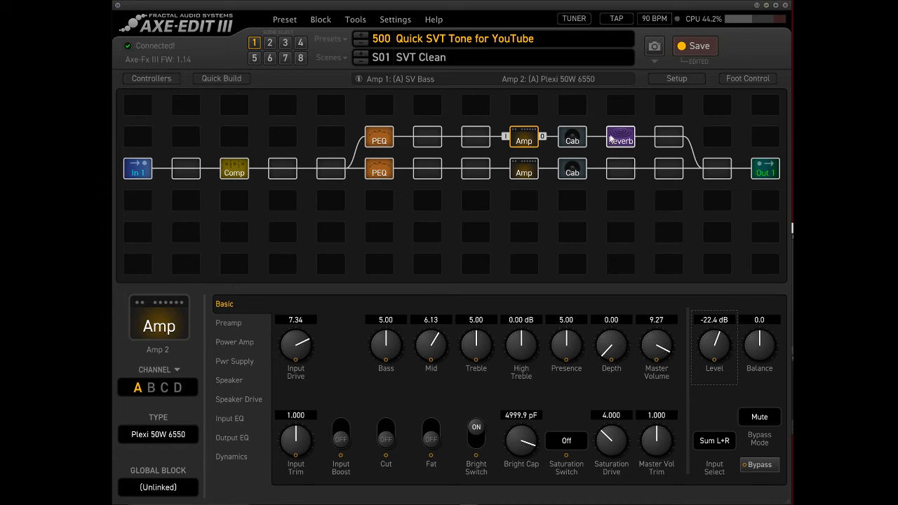
Insert a Drive 1 block directly before Amp 2 in the Plexi path.
left_click(468, 142)
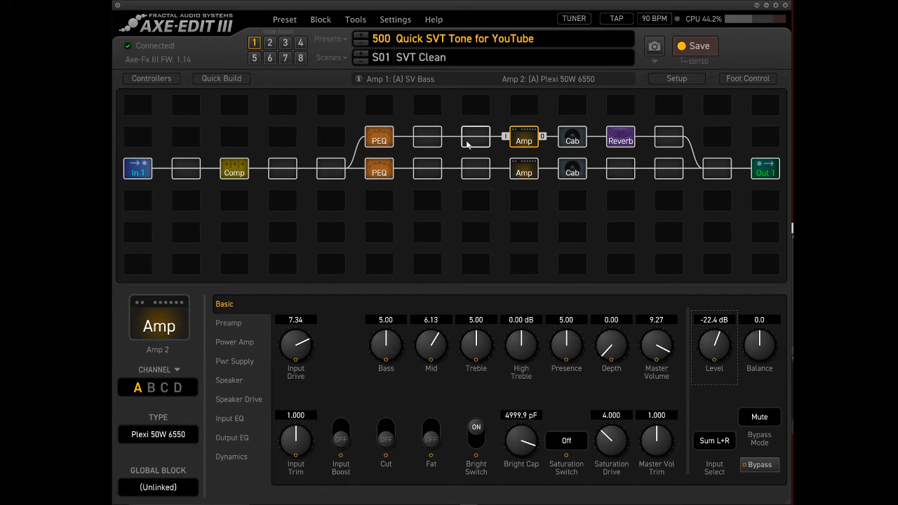
right_click(469, 144)
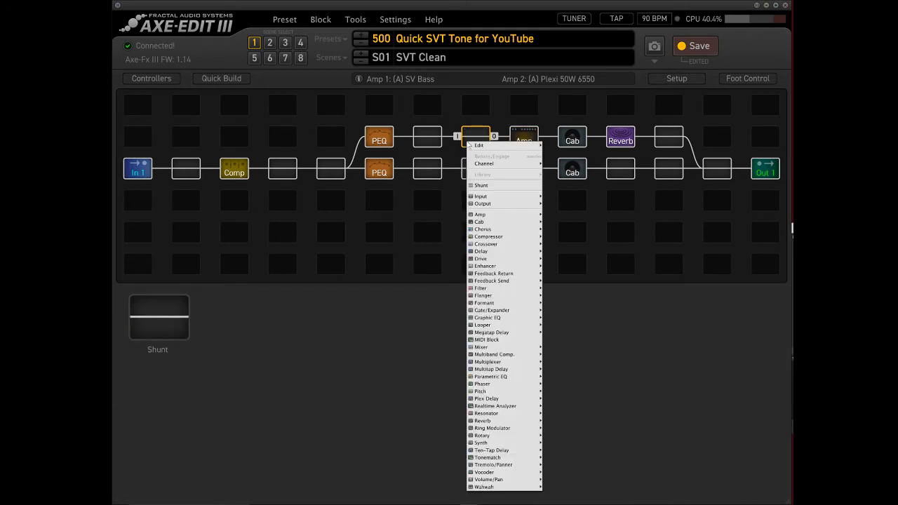
mouse_move(481, 260)
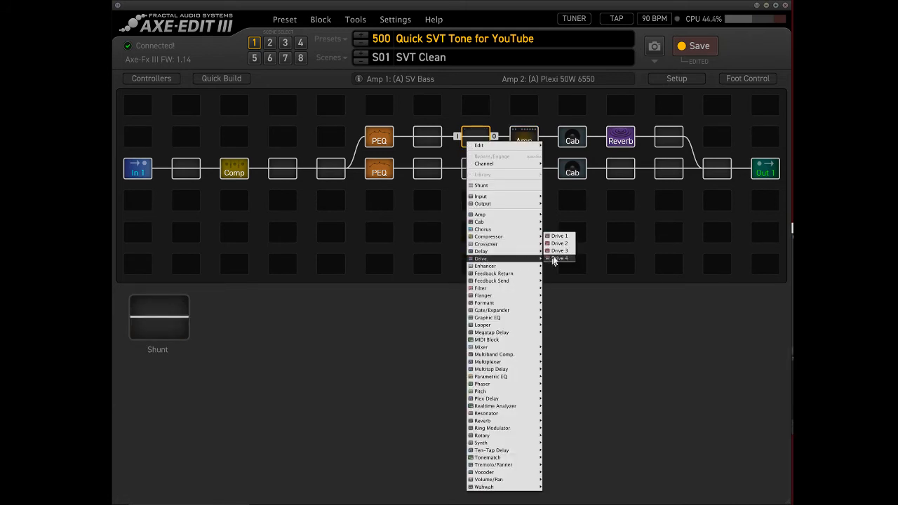
left_click(559, 236)
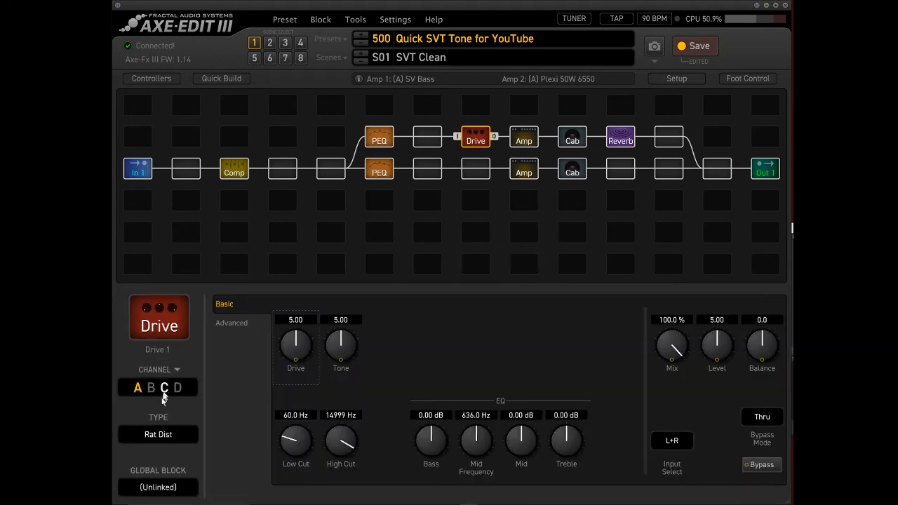
Change Drive 1 to the Full OD type, lower its drive to 2.60 and bypass the block.
left_click(160, 436)
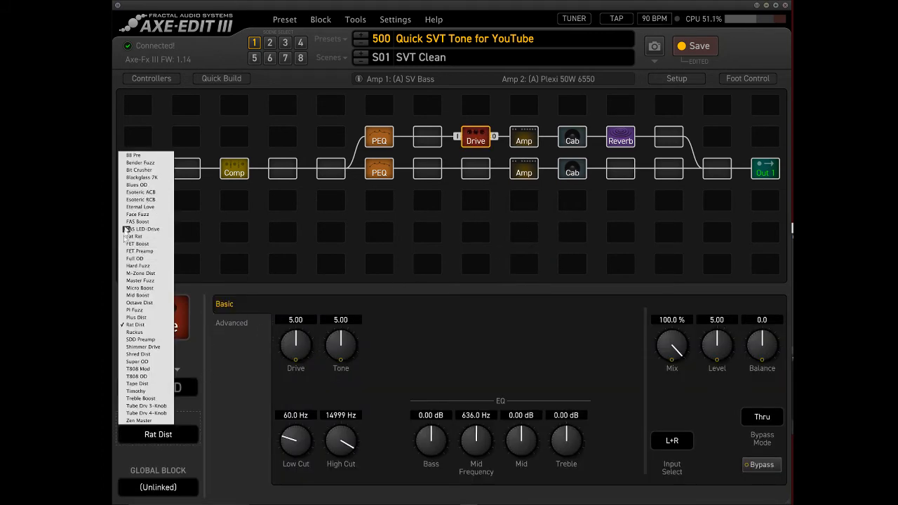
left_click(143, 259)
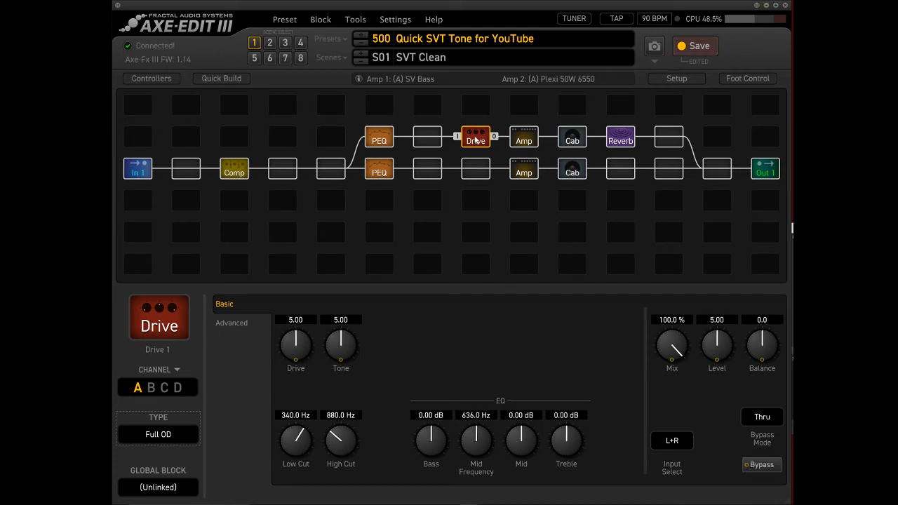
left_click_drag(291, 343, 288, 430)
left_click_drag(476, 136, 484, 152)
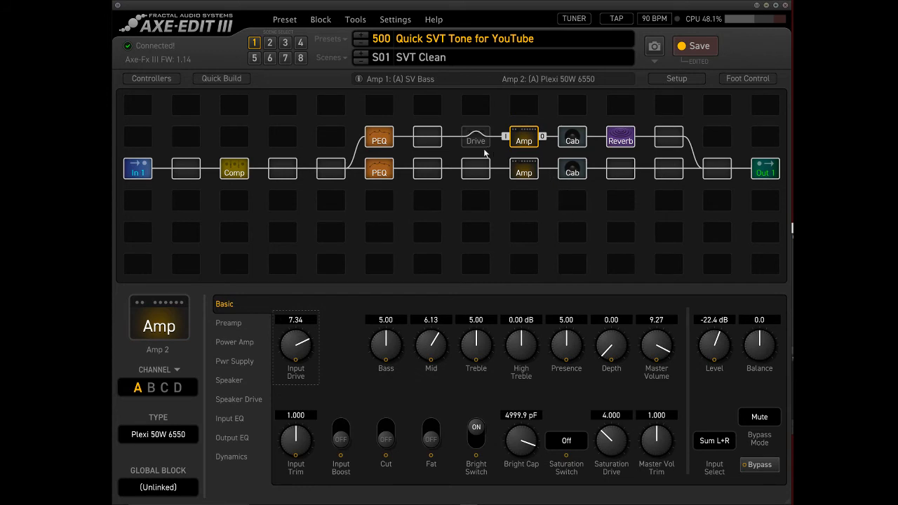
Insert a Gate/Expander 1 block between the parametric EQ and the Drive block in the Plexi path.
right_click(426, 139)
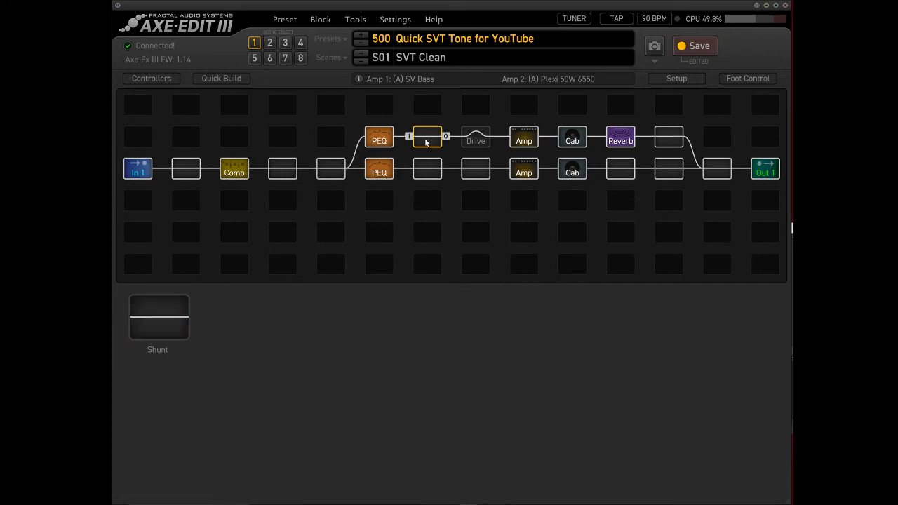
mouse_move(457, 309)
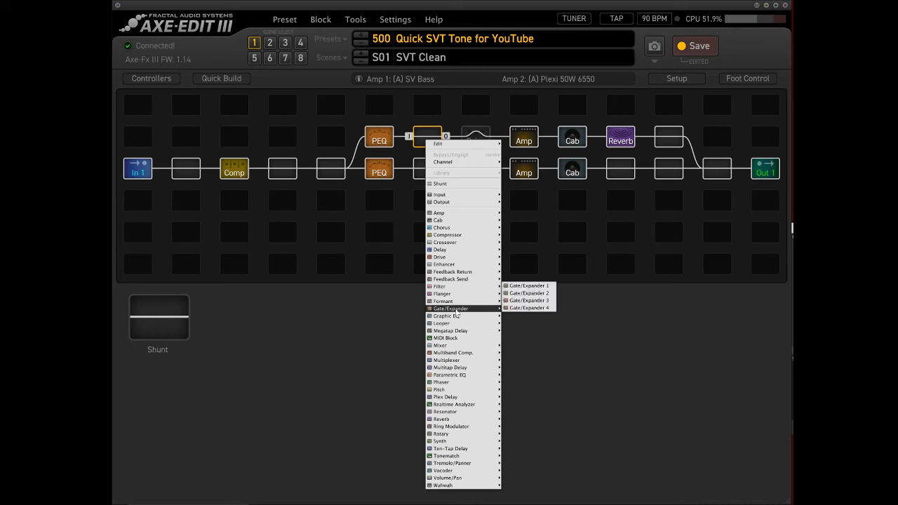
left_click(521, 287)
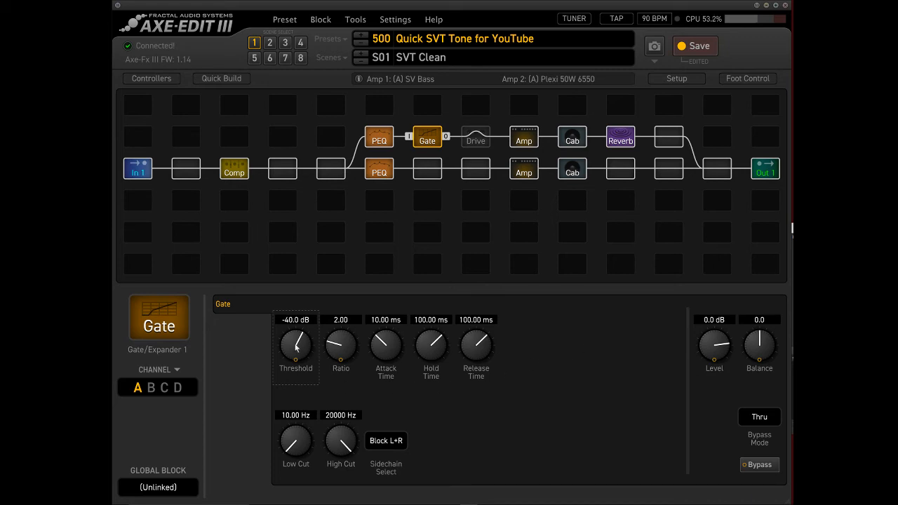
Try different threshold settings on Gate/Expander 1 in the Plexi path.
left_click_drag(296, 346, 320, 497)
left_click_drag(282, 347, 325, 229)
left_click_drag(338, 154, 338, 224)
left_click_drag(294, 349, 300, 393)
left_click_drag(290, 329, 312, 341)
Delete the Drive block from the Plexi path and move the gate into its slot before Amp 2.
left_click(475, 143)
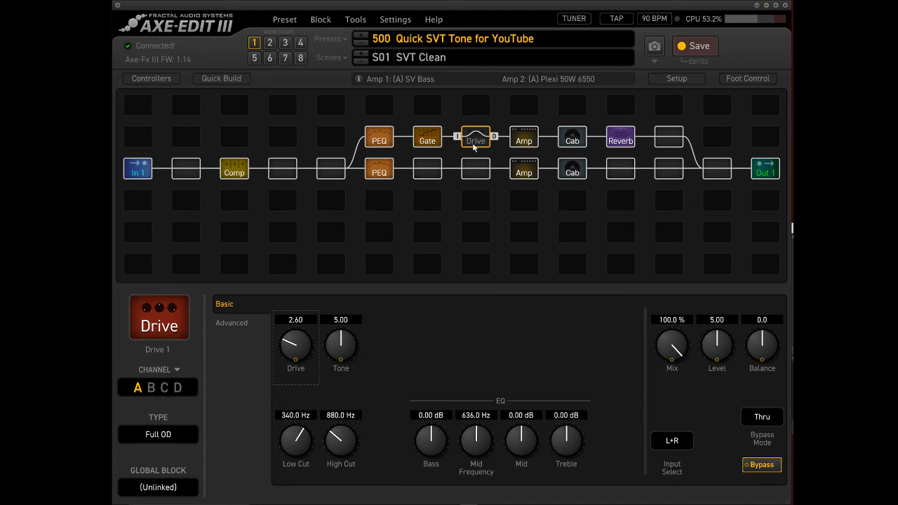
key("Delete")
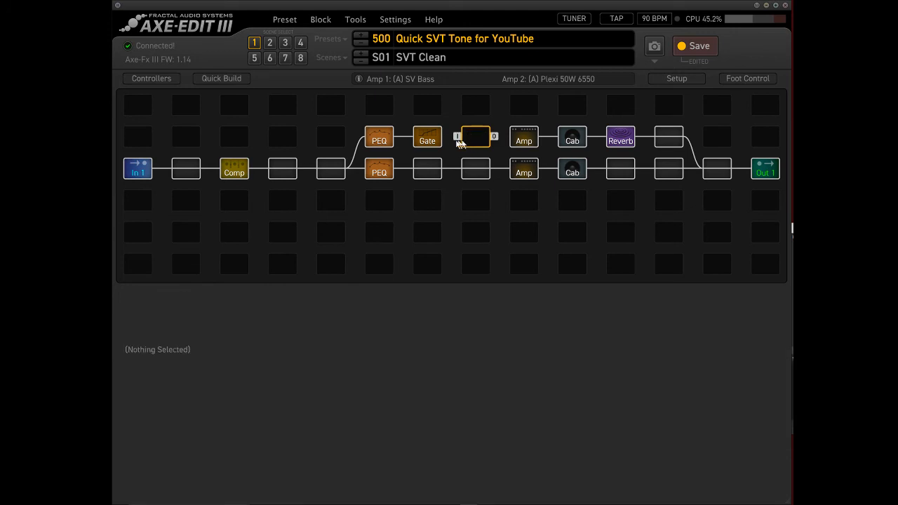
left_click_drag(435, 144, 475, 140)
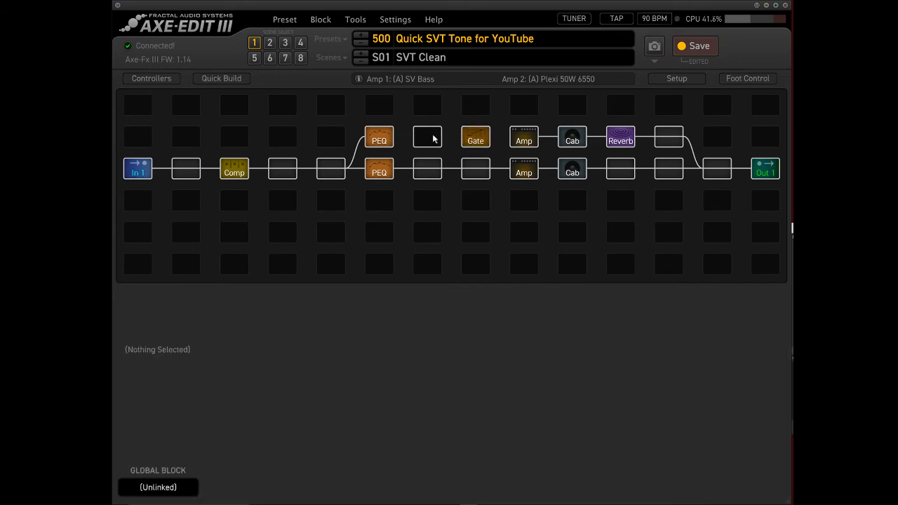
Insert a Pitch 1 block between the Plexi path's parametric EQ and gate, and reconnect the broken cables along the path.
right_click(433, 138)
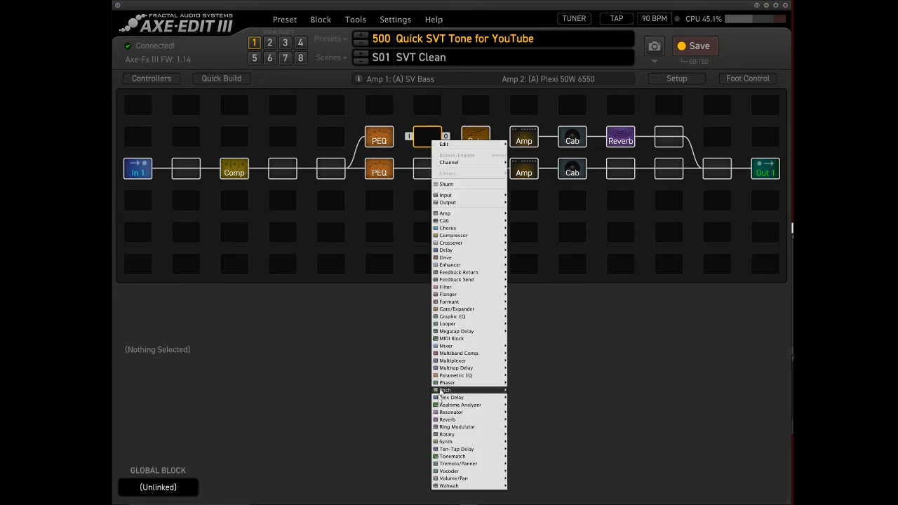
left_click(524, 382)
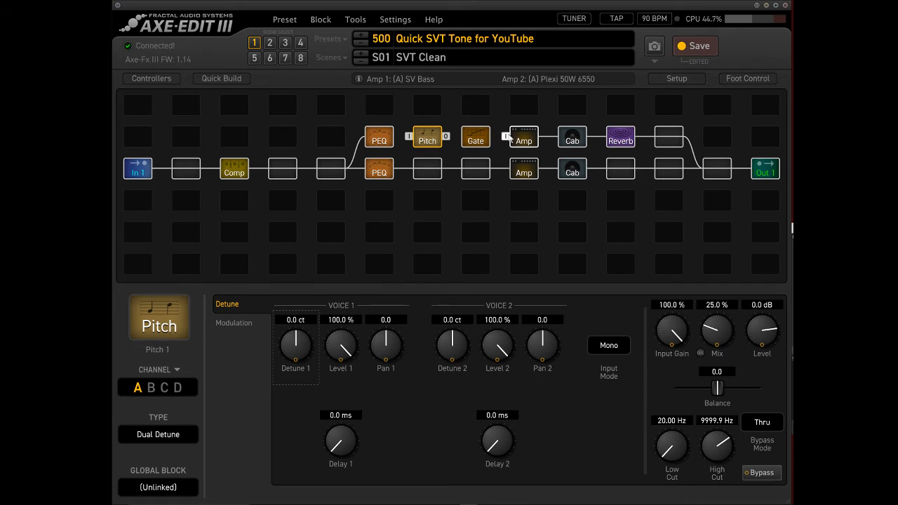
left_click_drag(506, 136, 494, 136)
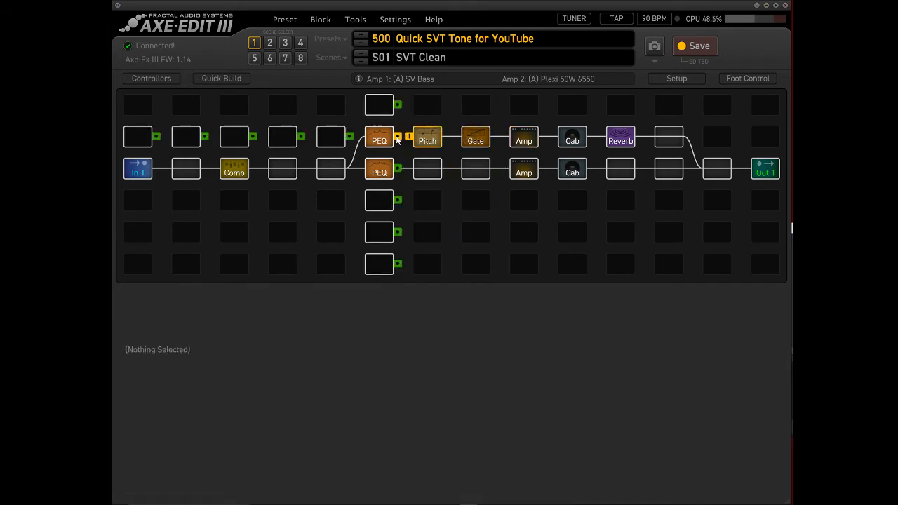
Set Pitch 1 to Dual Shift with Shift 1 at 12, Level 2 at 0% and the mix at 100%.
left_click(428, 140)
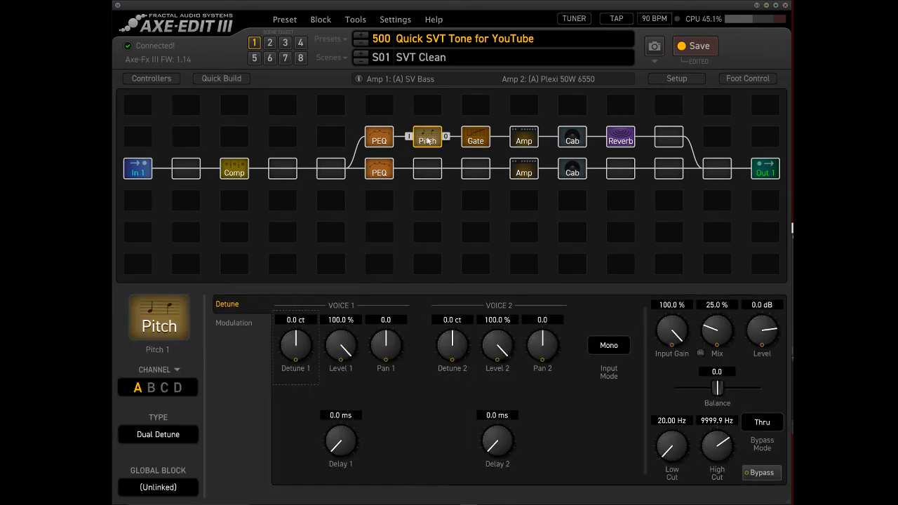
left_click(154, 434)
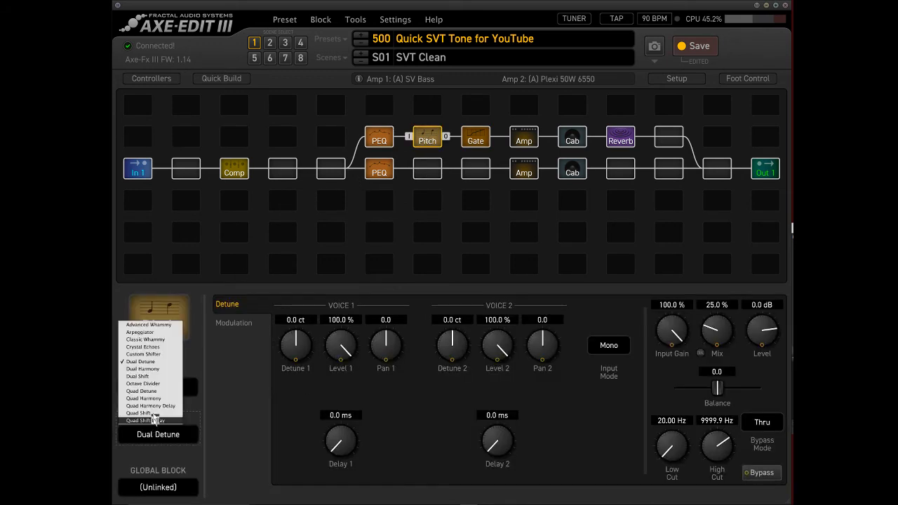
left_click(149, 377)
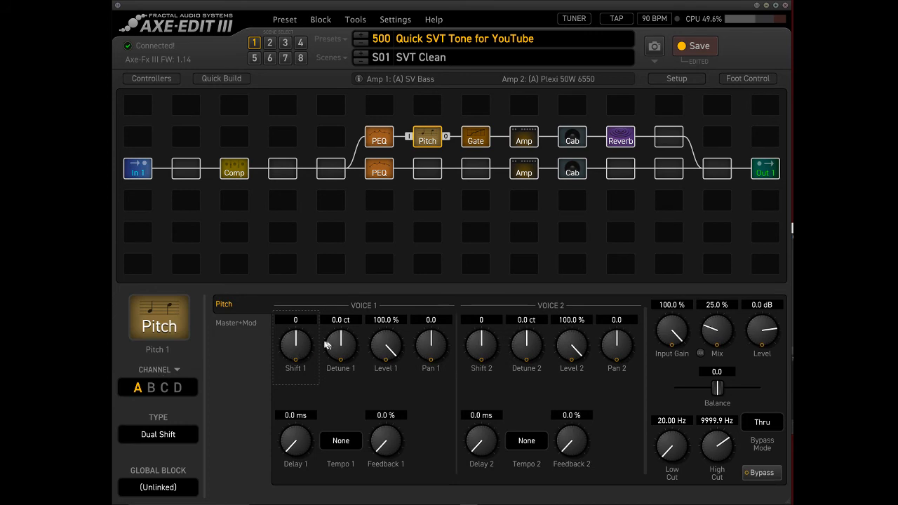
left_click_drag(296, 348, 302, 274)
left_click_drag(570, 343, 570, 503)
left_click_drag(712, 337, 713, 295)
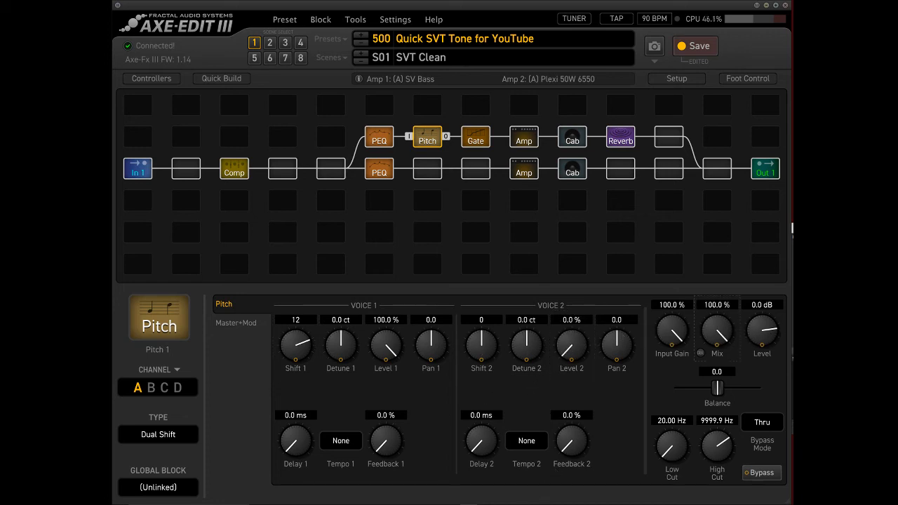
Raise Pitch 1's second voice level to 26.6%, keeping Amp 1 bypassed while adjusting it.
left_click(527, 173)
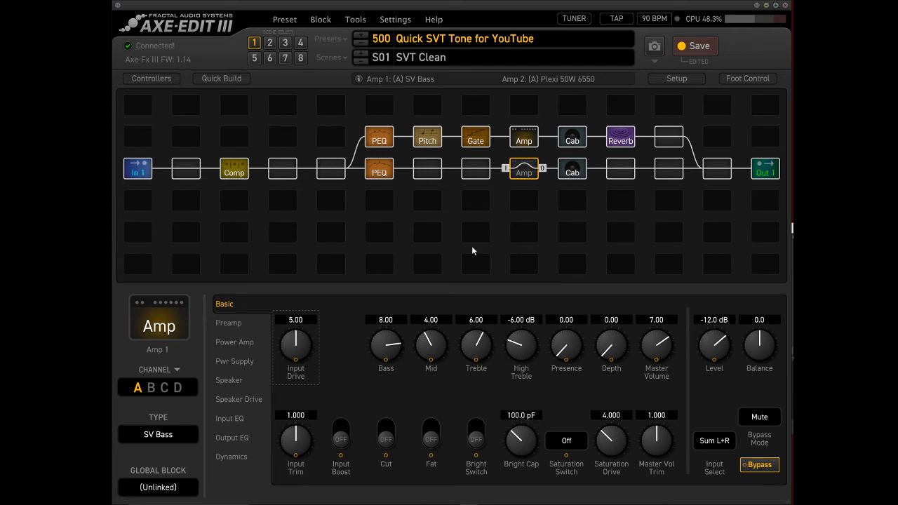
left_click(430, 139)
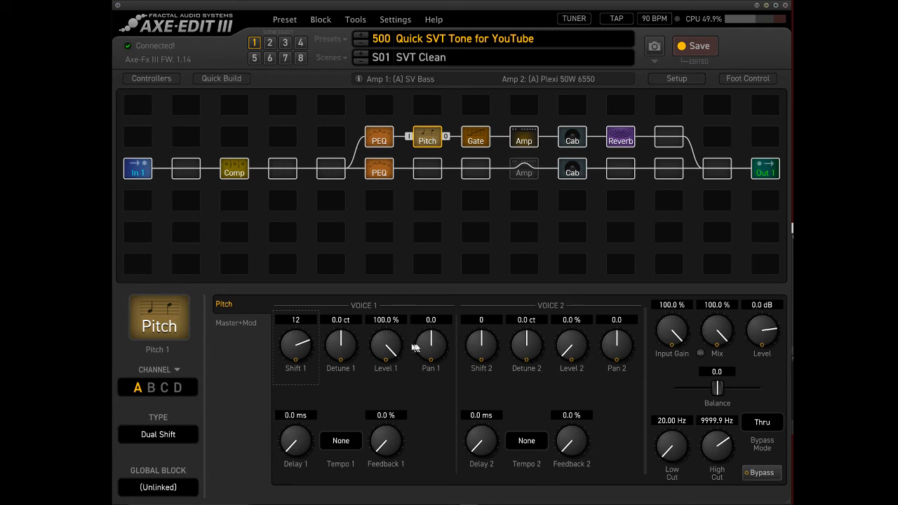
left_click_drag(567, 344, 573, 272)
left_click(520, 172)
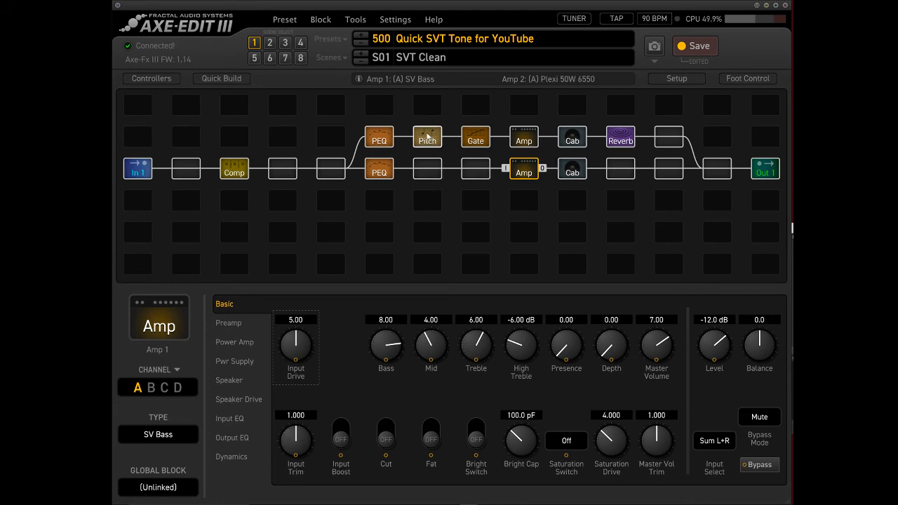
Bypass Amp 1 and the gate to isolate the Plexi path without gating.
left_click(386, 138)
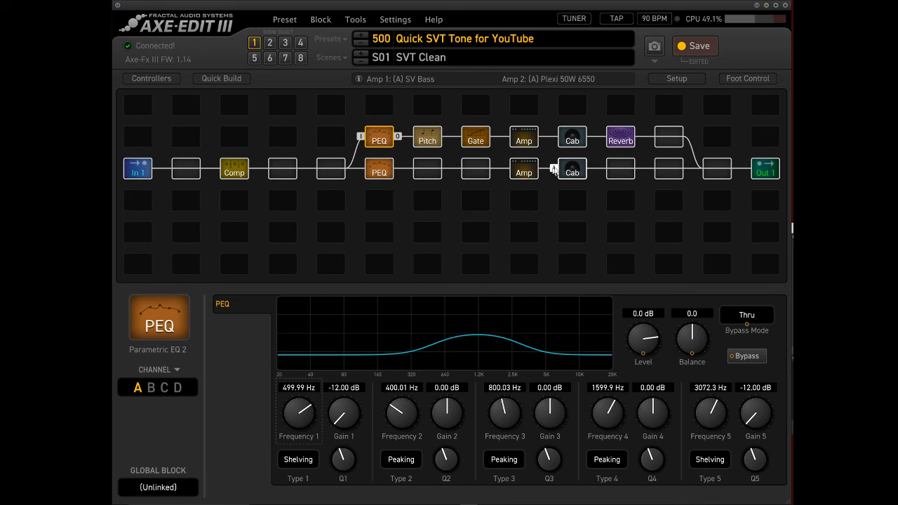
left_click(530, 173)
double_click(530, 173)
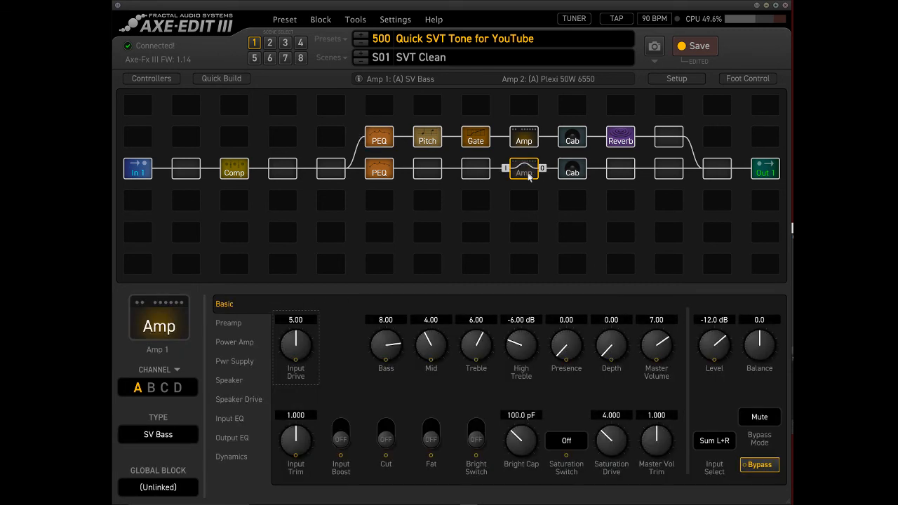
left_click(480, 141)
double_click(477, 141)
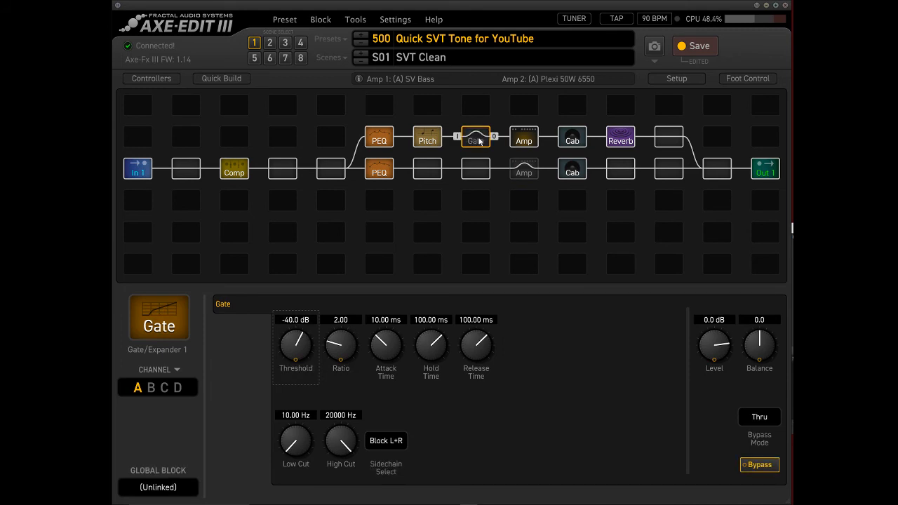
Lower Amp 2's mid to 3.65.
left_click(428, 140)
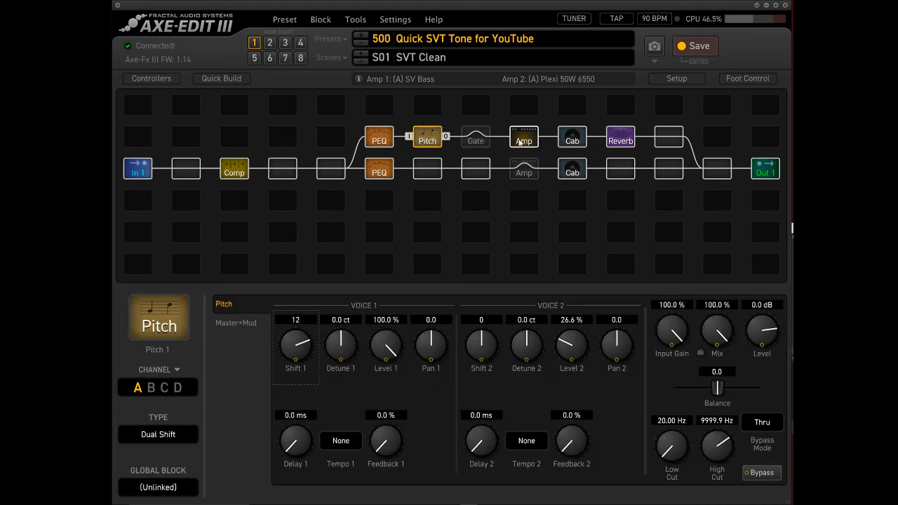
left_click(520, 142)
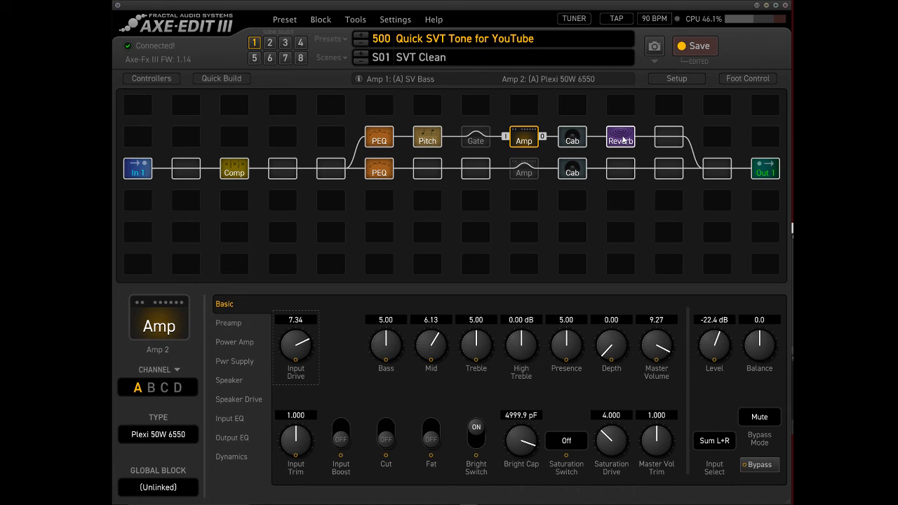
left_click_drag(439, 344, 425, 430)
Replace the gate in the Plexi path with the Drive 1 block.
left_click(482, 144)
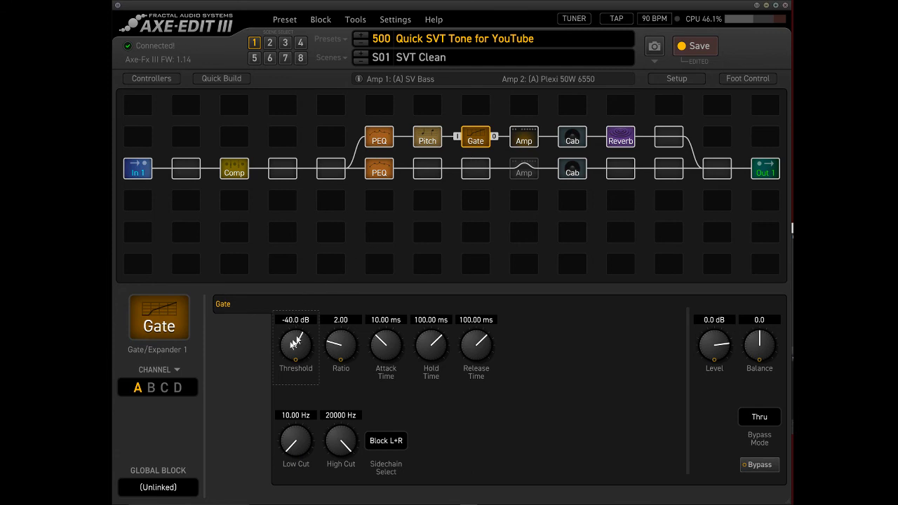
right_click(476, 133)
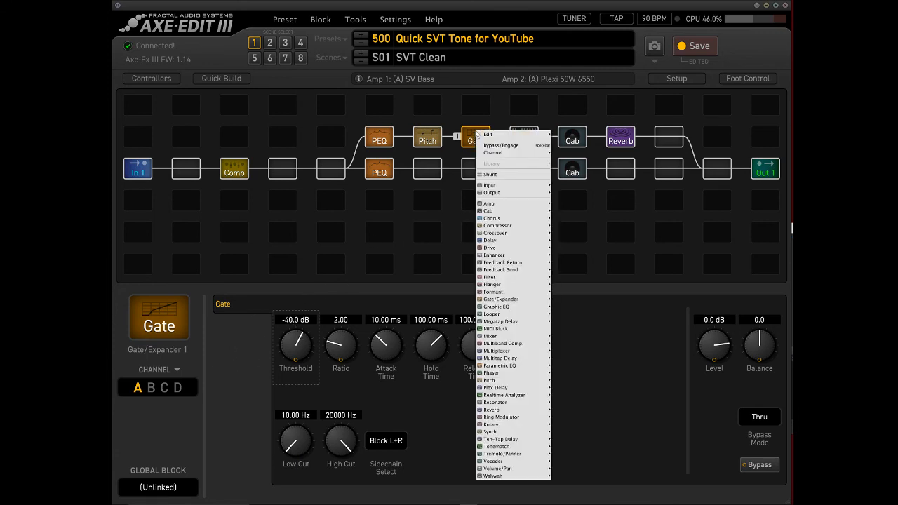
mouse_move(493, 248)
left_click(568, 250)
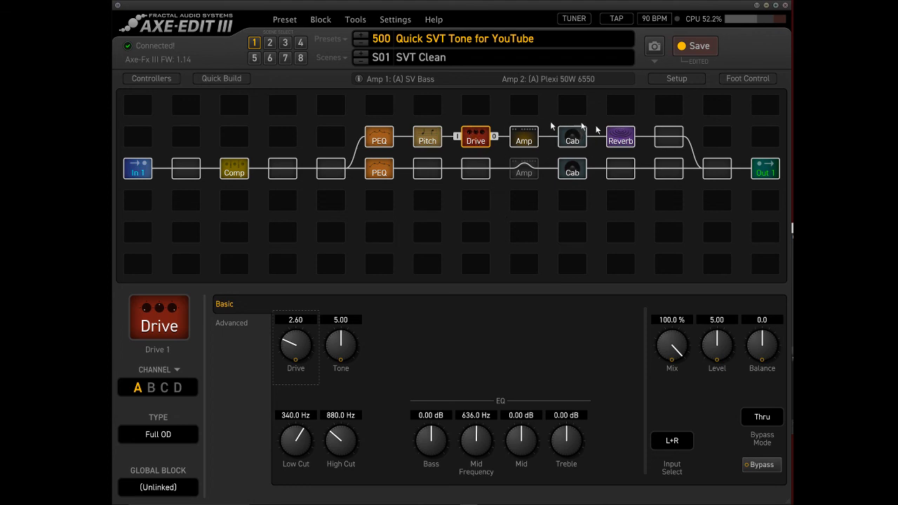
Re-enable Amp 1 and lower Amp 2's level to -30.1 dB.
left_click(379, 136)
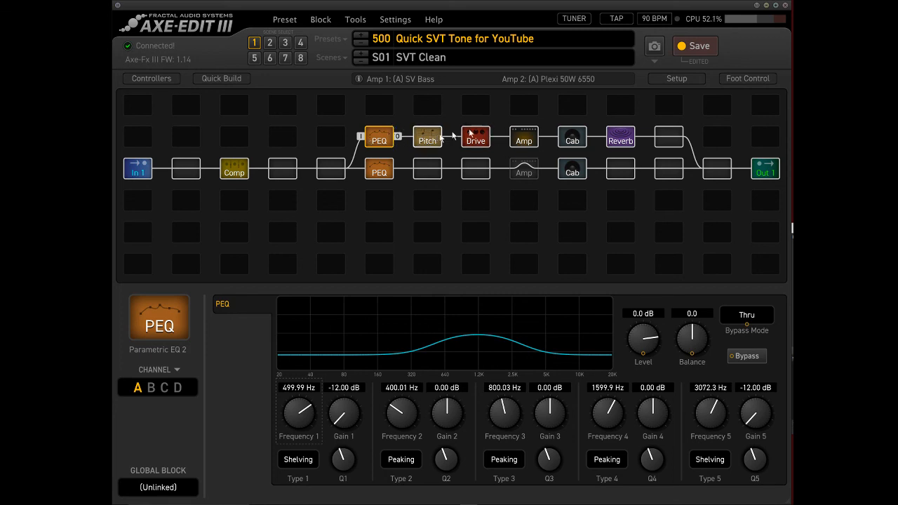
left_click(524, 173)
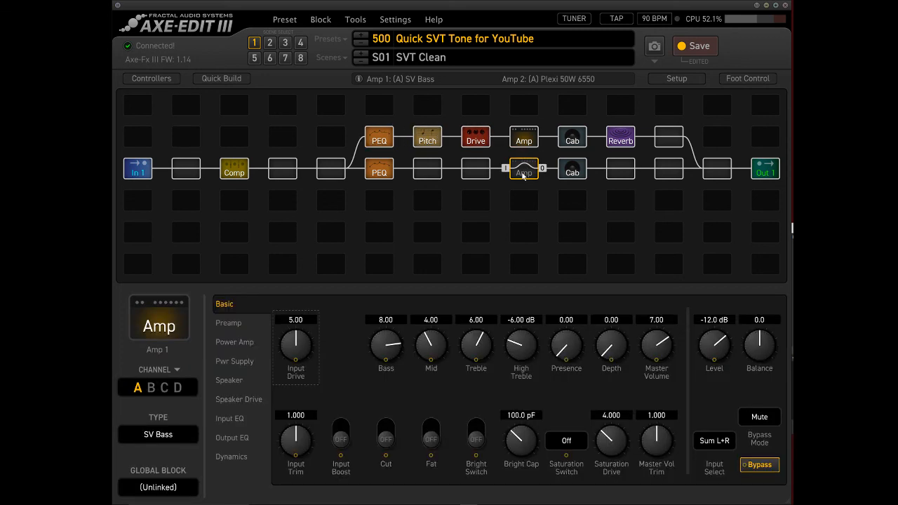
left_click(523, 138)
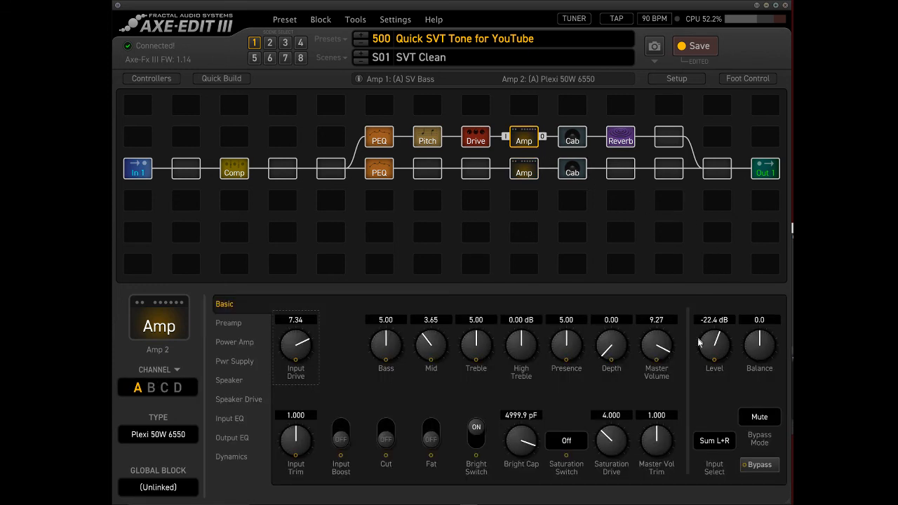
left_click_drag(715, 344, 705, 366)
On Pitch 1, set Shift 2 to 24, Level 2 to 21.9% and Level 1 to 82.3%.
left_click(475, 136)
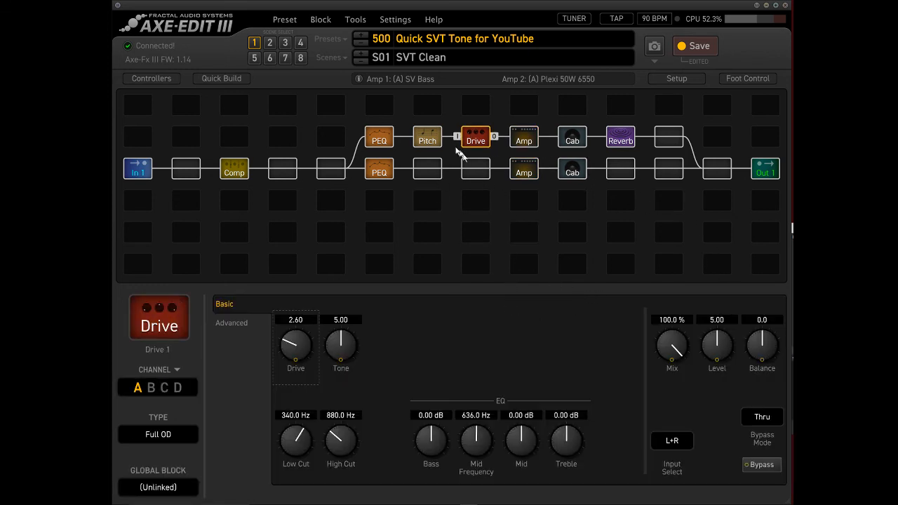
left_click(428, 137)
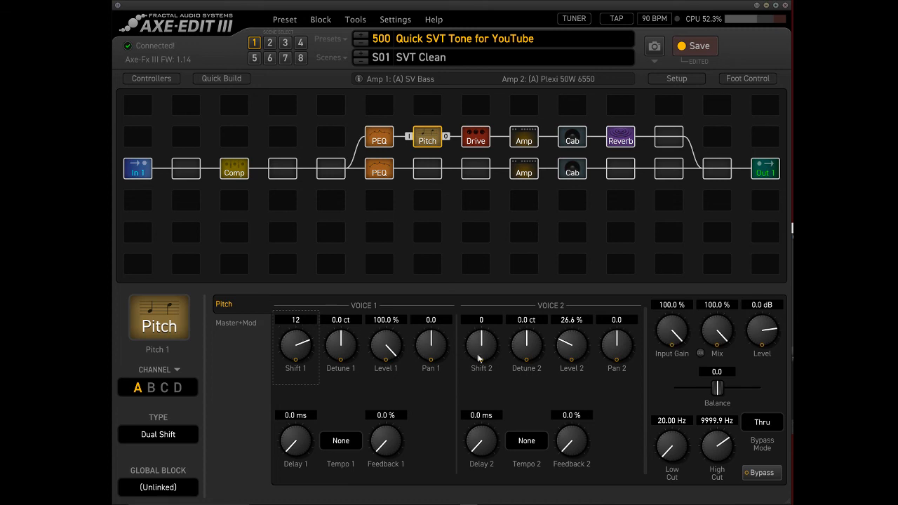
left_click_drag(481, 355, 515, 184)
left_click_drag(569, 356, 563, 366)
left_click_drag(380, 343, 386, 403)
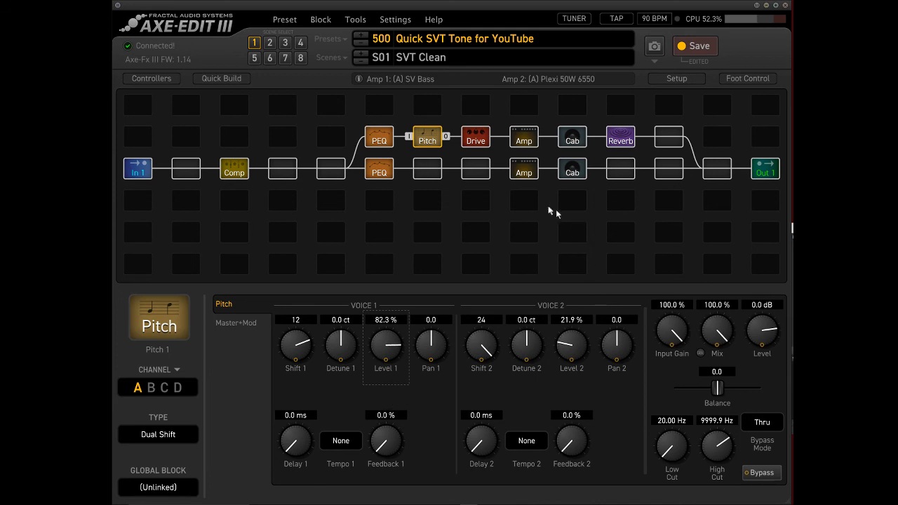
Lower Amp 2's level to -37.3 dB and deselect the block.
left_click(388, 147)
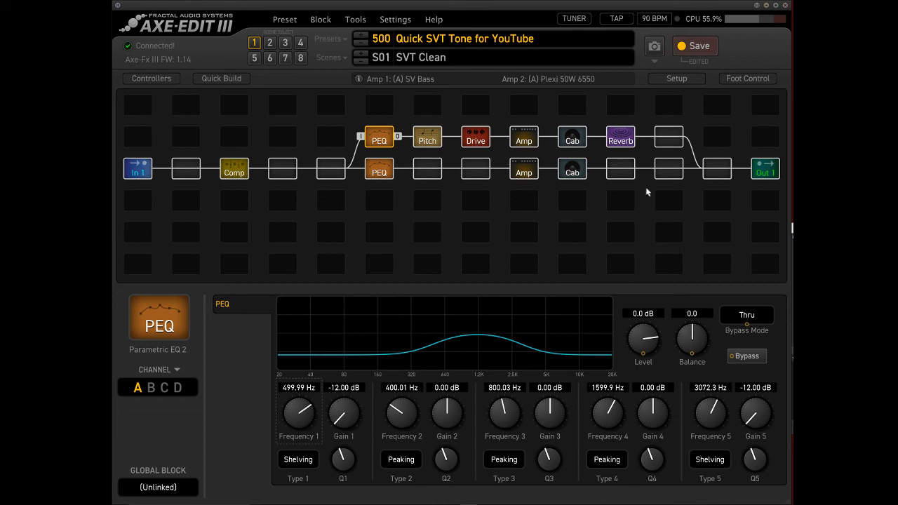
left_click(529, 138)
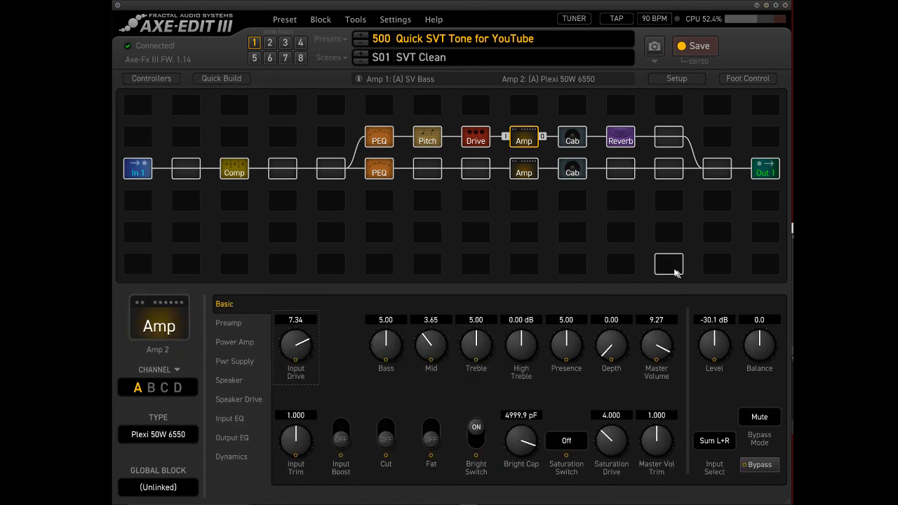
left_click_drag(715, 344, 719, 365)
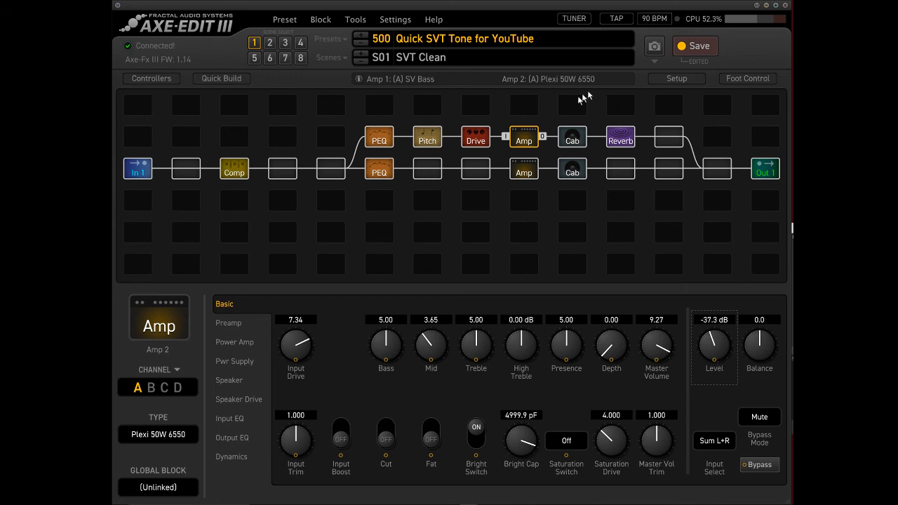
left_click(556, 118)
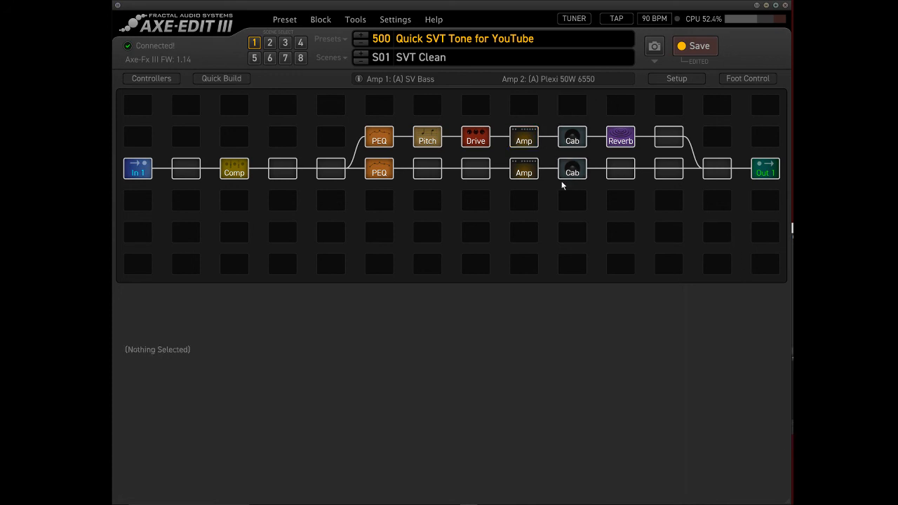